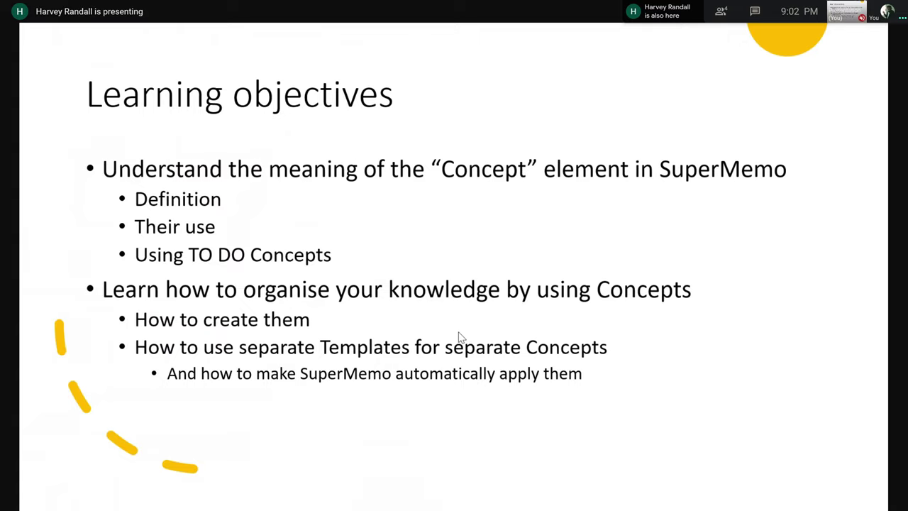
Turn on the slide show's laser pointer and advance to the Practical slide
right_click(137, 227)
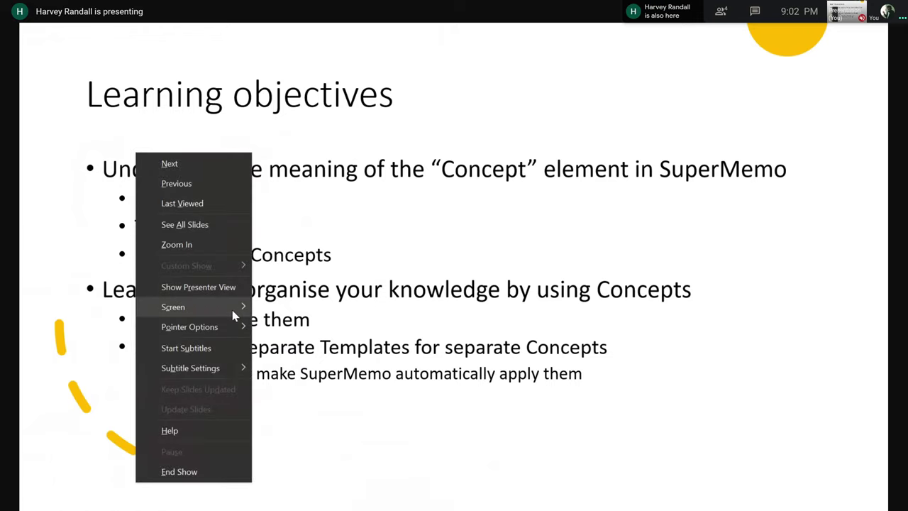
mouse_move(233, 326)
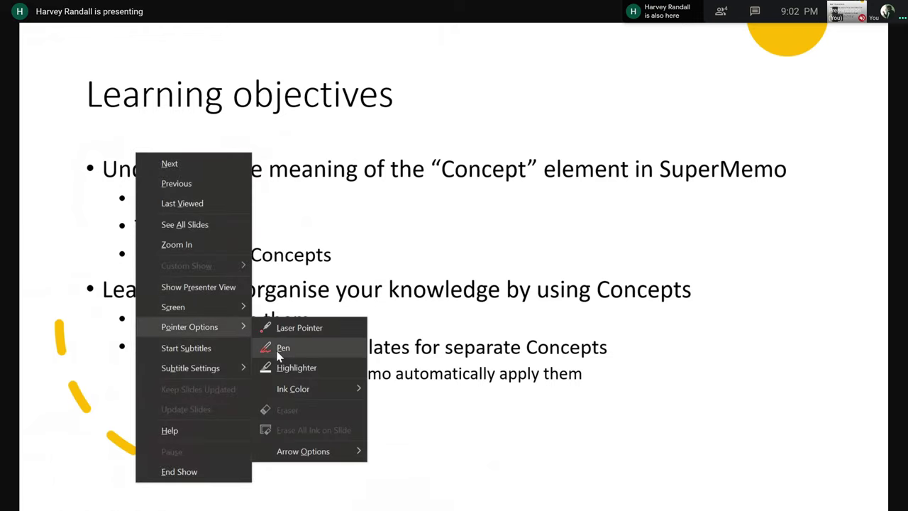
click(285, 322)
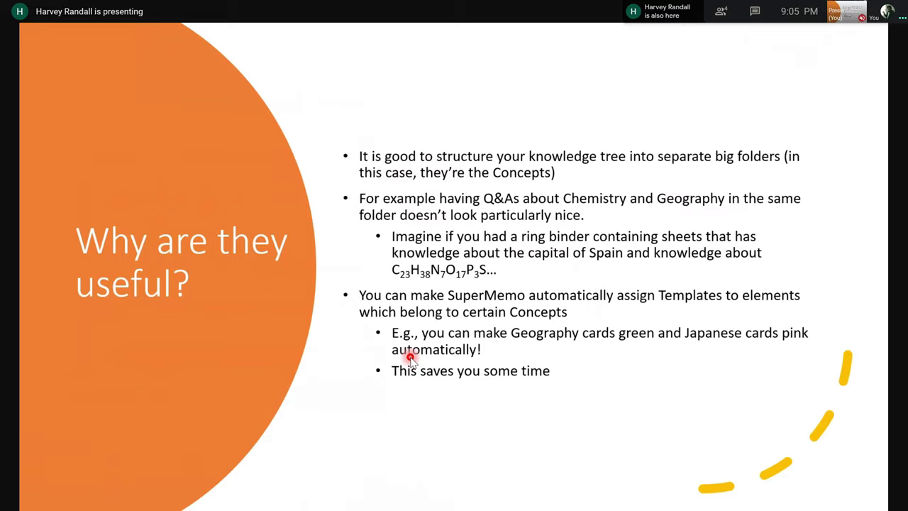
key(Right)
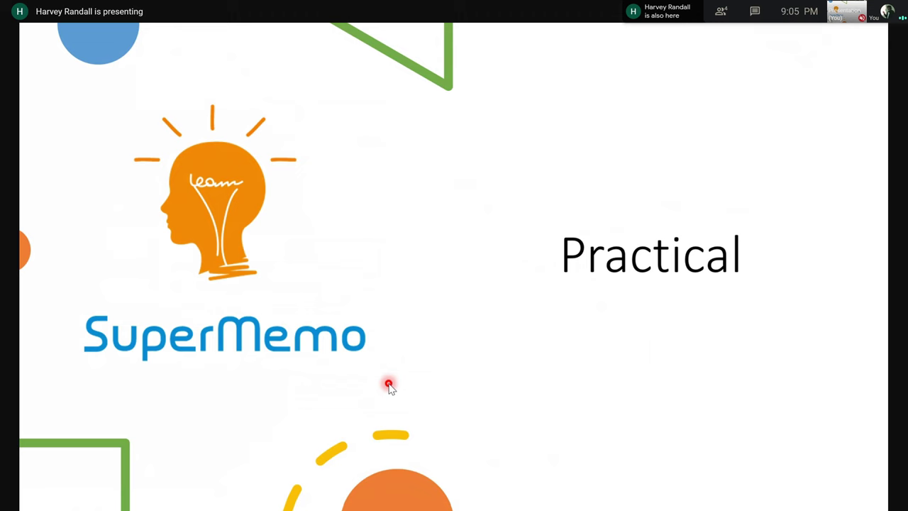
mouse_move(557, 307)
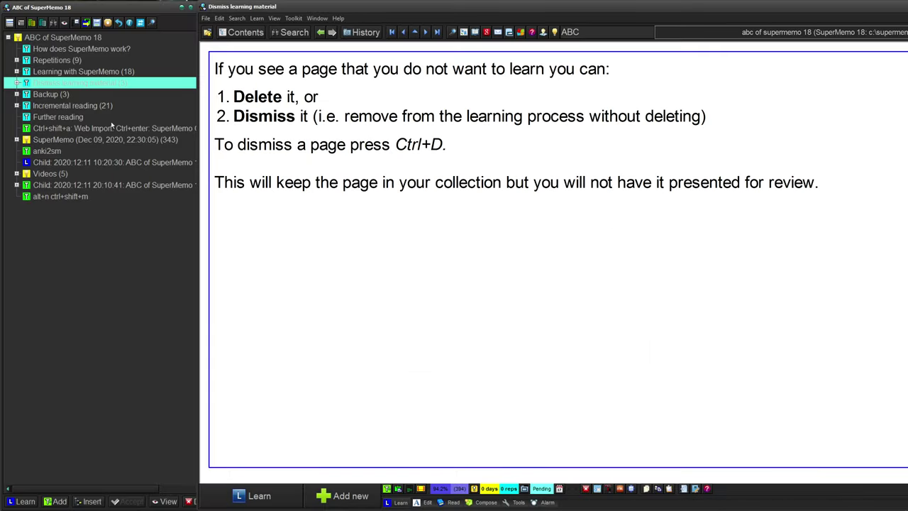
Create a folder named "incremental writing" under the root of the ABC of SuperMemo 18 knowledge tree
click(78, 107)
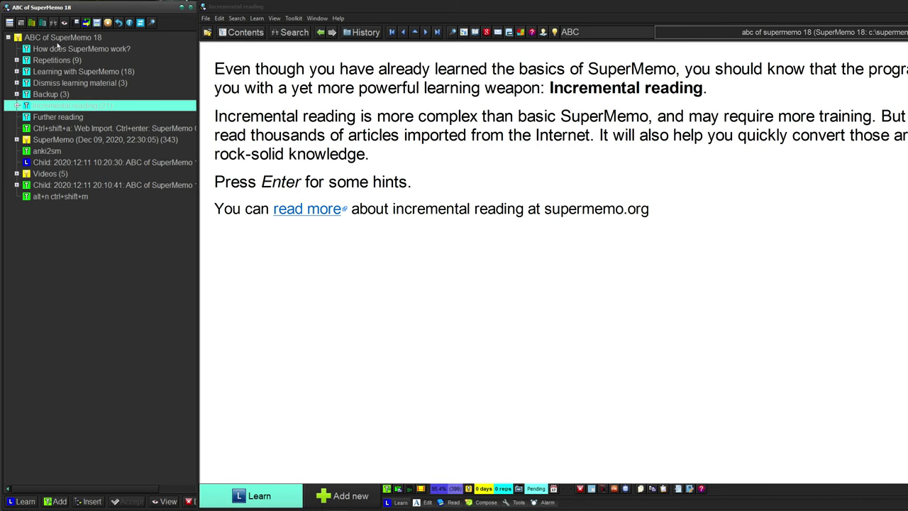
right_click(48, 39)
mouse_move(82, 47)
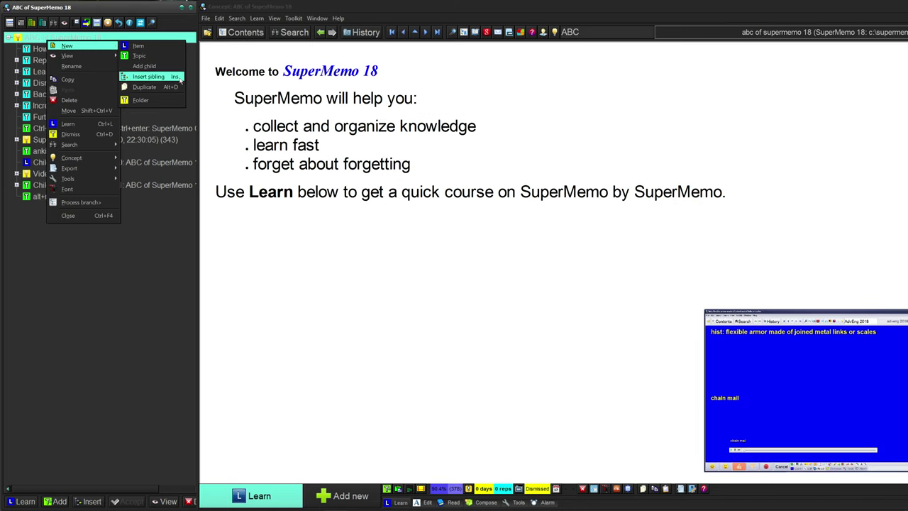
click(155, 101)
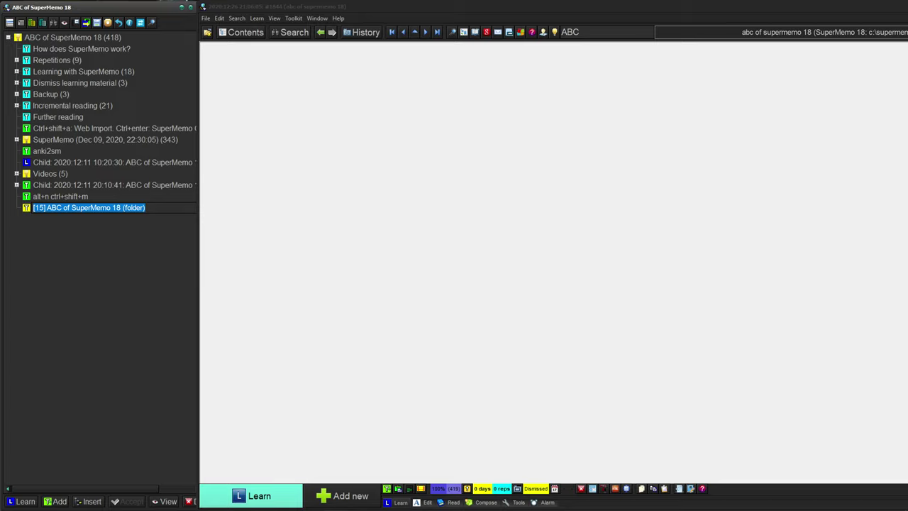
text(incremental writing)
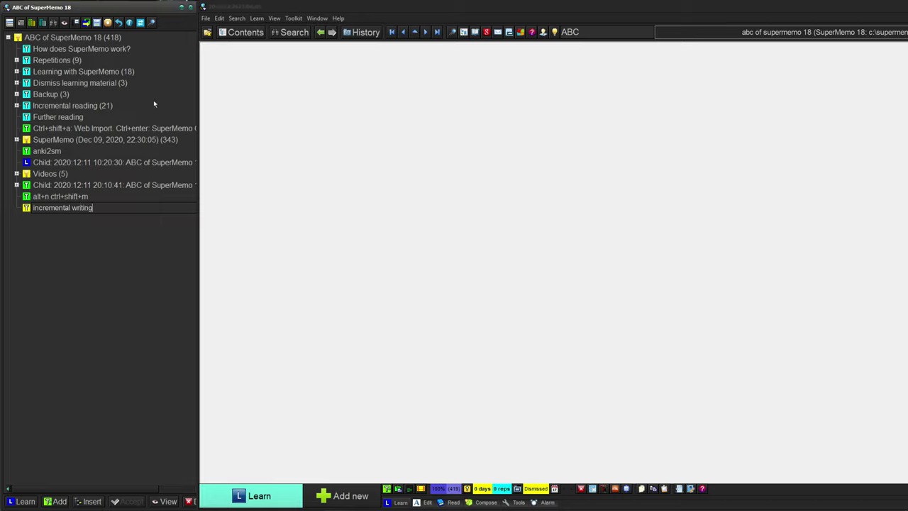
key(Return)
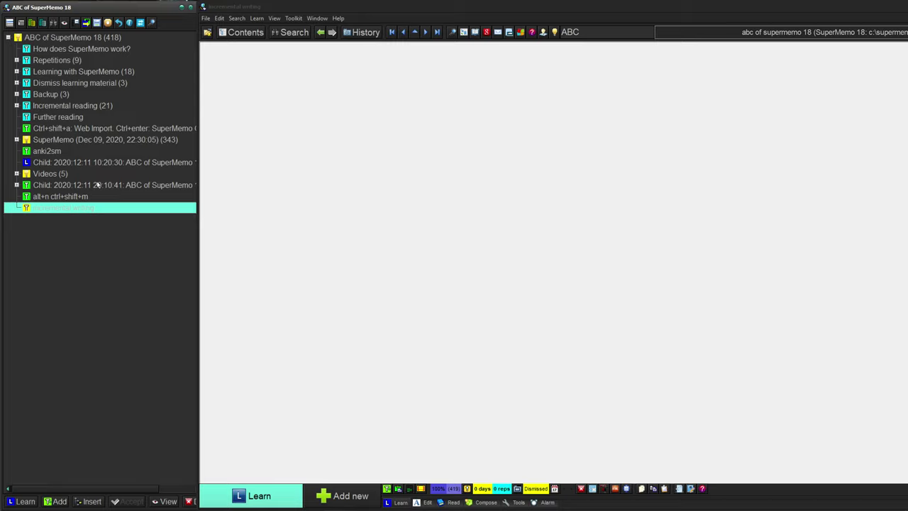
right_click(81, 212)
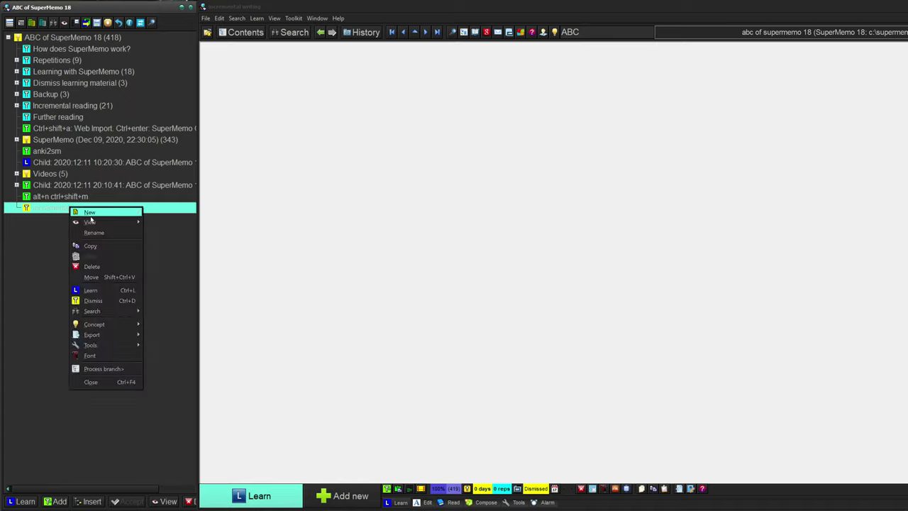
mouse_move(119, 315)
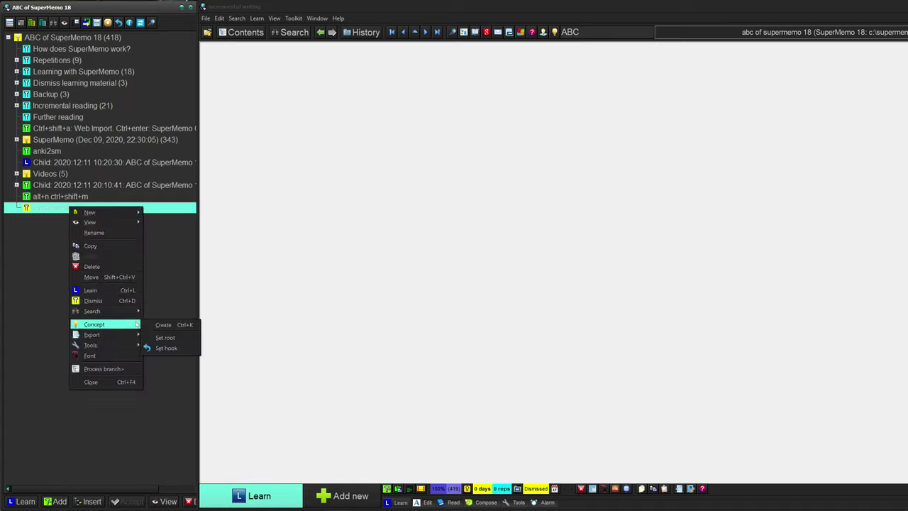
click(161, 228)
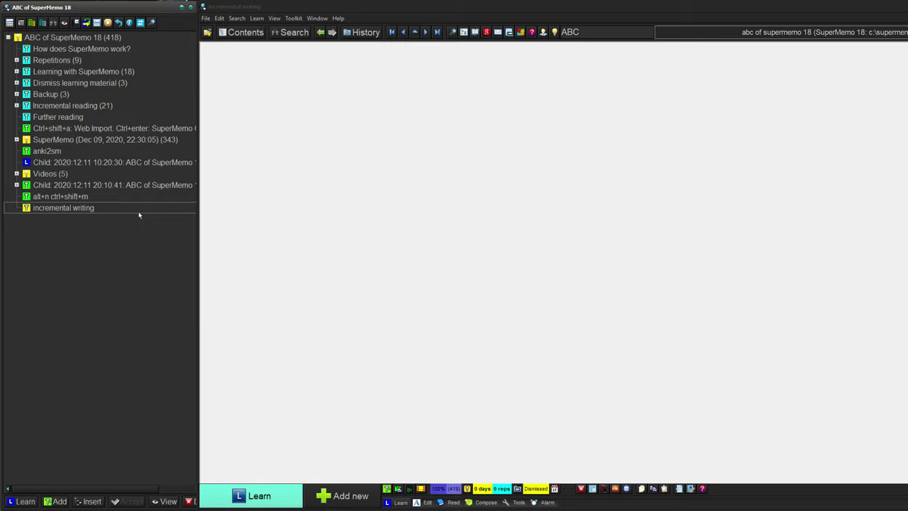
Create a concept from the incremental writing folder and name it "Incremental Writing"
click(84, 208)
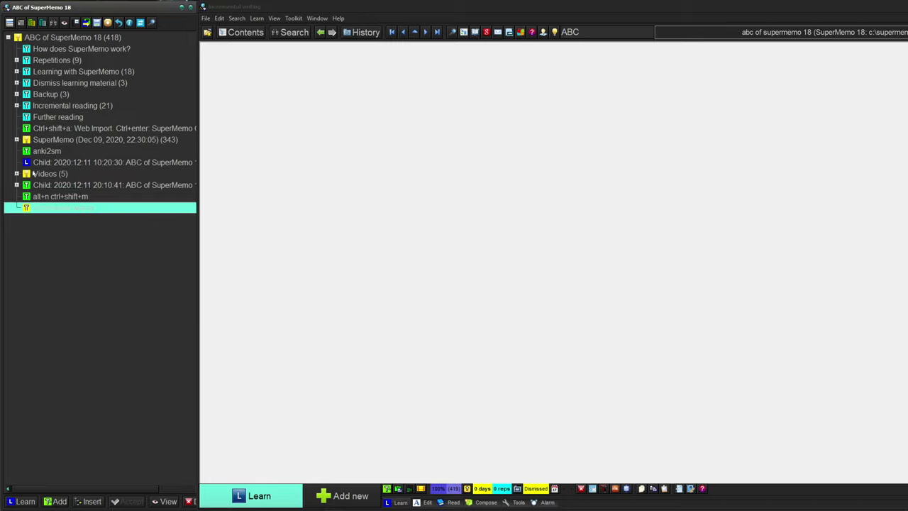
key(ctrl+alt+n)
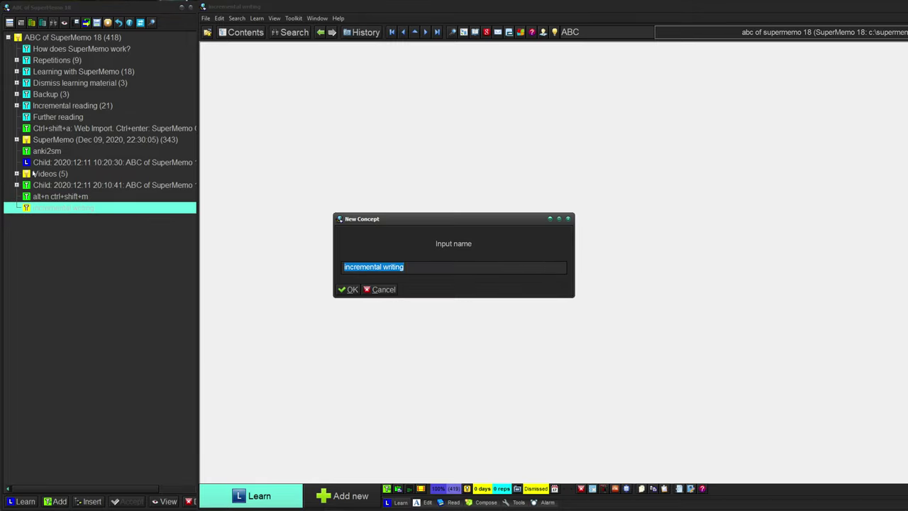
key(Home)
key(Delete)
key(Delete)
key(Delete)
key(Delete)
key(Delete)
key(Delete)
key(Delete)
key(Delete)
key(Delete)
key(Delete)
key(Delete)
key(Delete)
key(Delete)
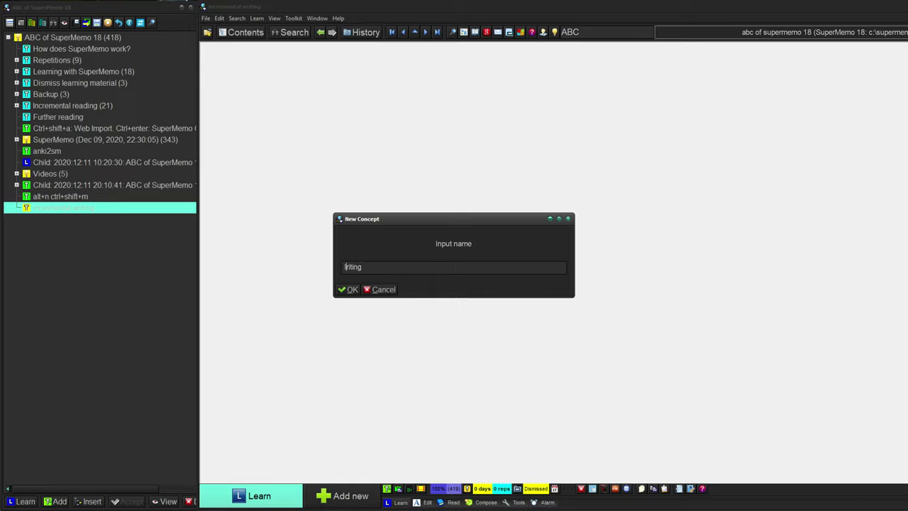
key(shift+End)
key(Delete)
text(Incremental Writing)
key(Return)
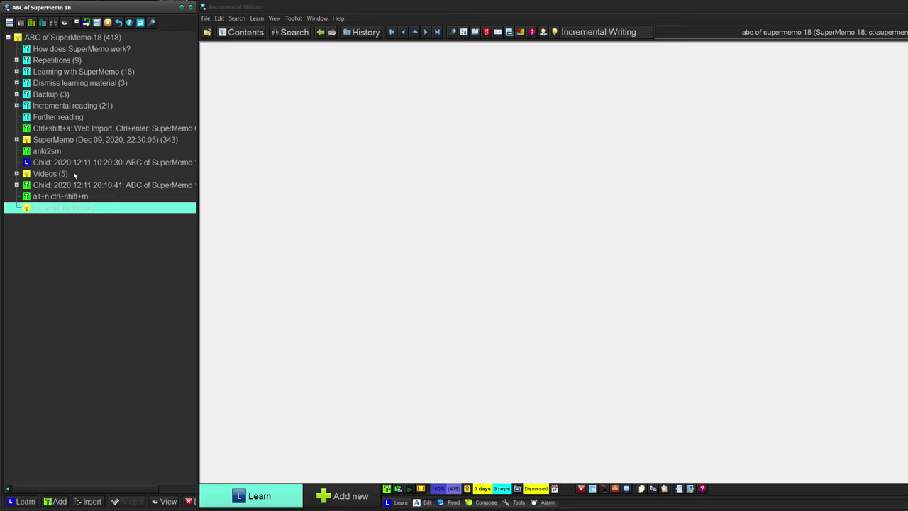
Add six blank topics and six blank items as children of the Incremental Writing concept
key(alt+n)
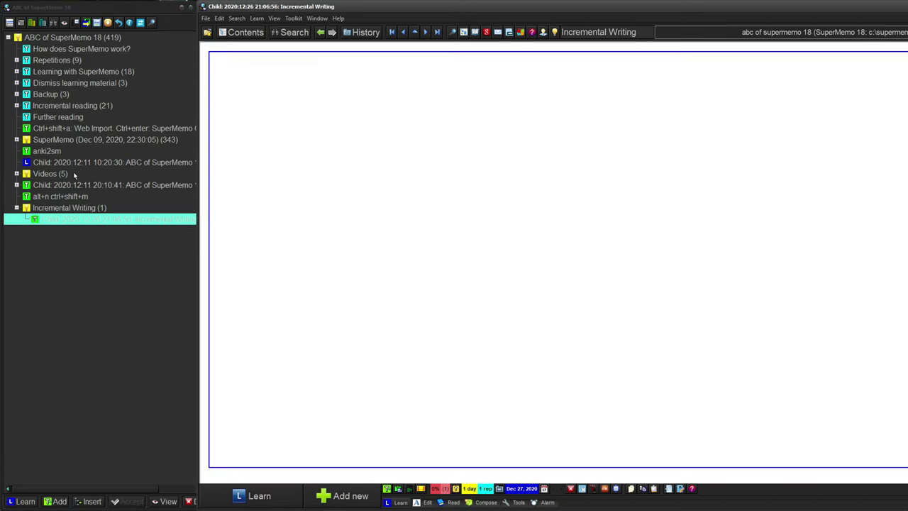
key(alt+n)
key(alt+n)
key(alt+n)
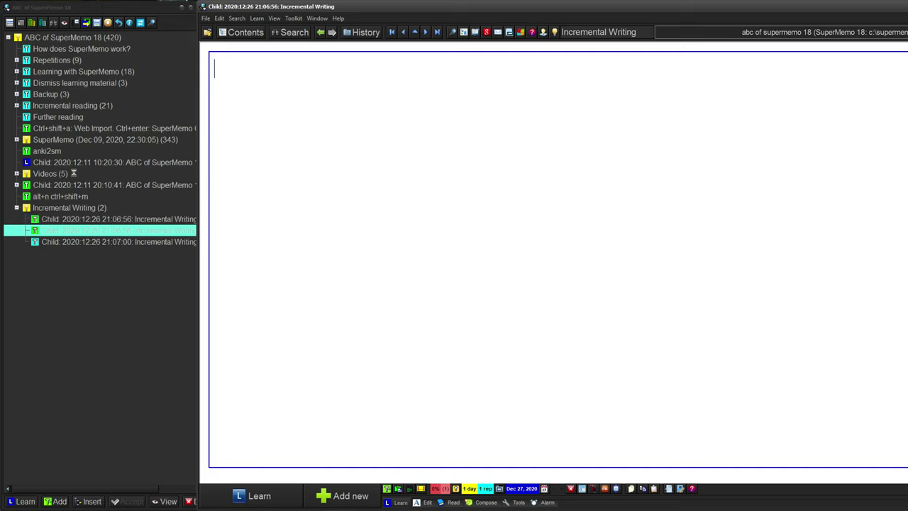
key(alt+n)
key(alt+n)
key(alt+n)
key(alt+n)
key(alt+n)
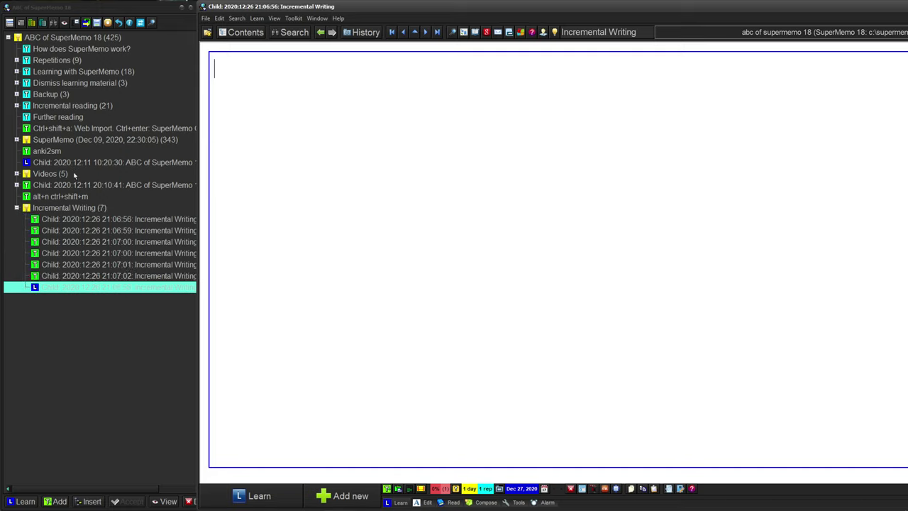
key(alt+n)
key(alt+n)
key(alt+n)
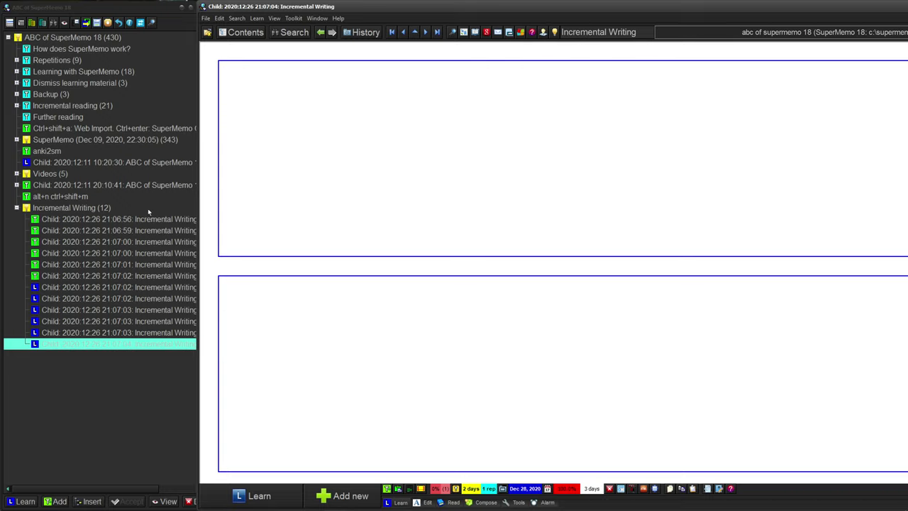
Set the first child topic of Incremental Writing as the concept's hook
click(92, 209)
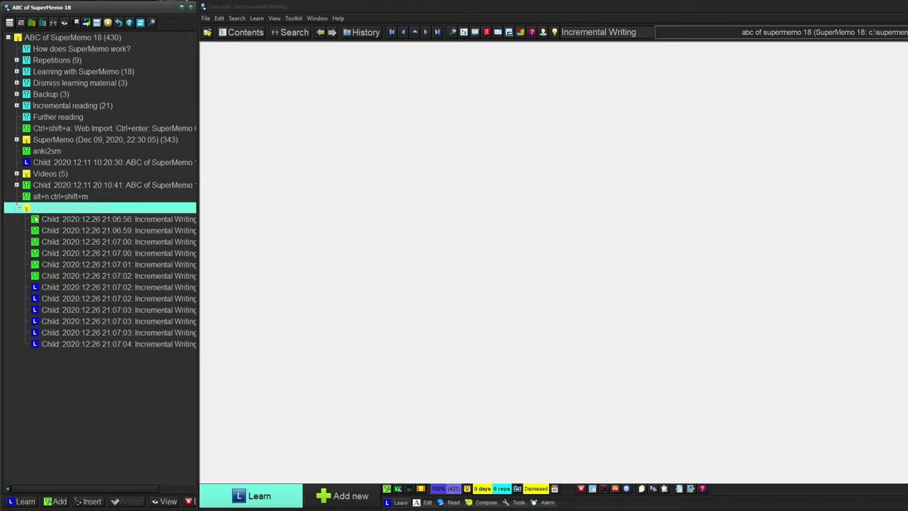
right_click(48, 222)
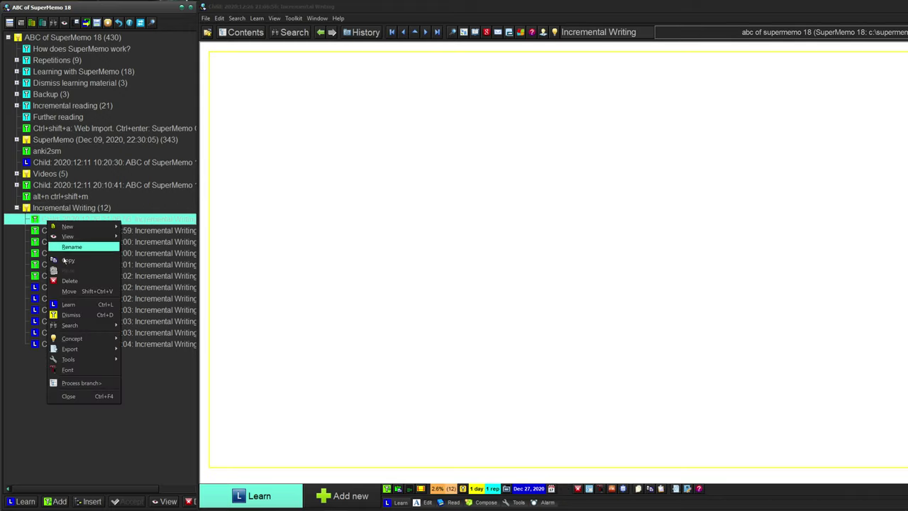
mouse_move(104, 338)
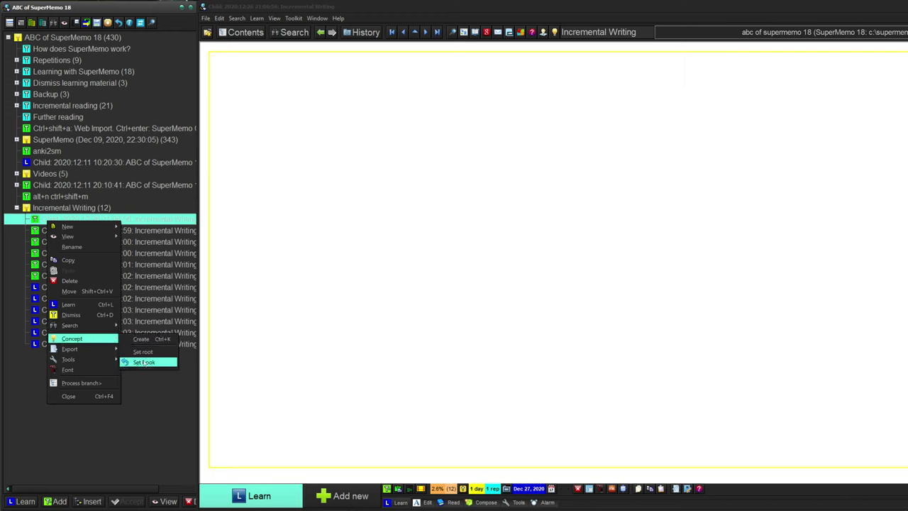
click(142, 358)
click(361, 288)
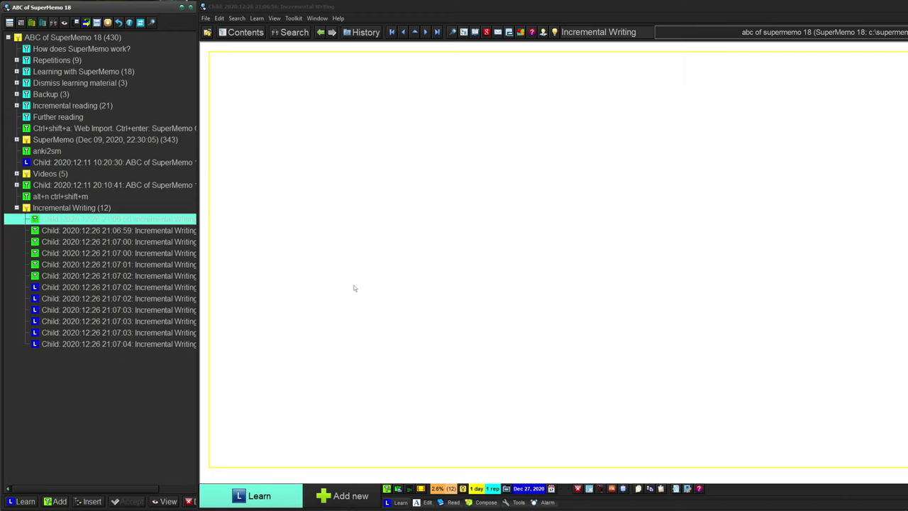
Add five blank topics under the new hook, the first child of Incremental Writing, and reselect that hook topic
key(alt+n)
key(alt+n)
key(alt+n)
key(alt+n)
key(alt+n)
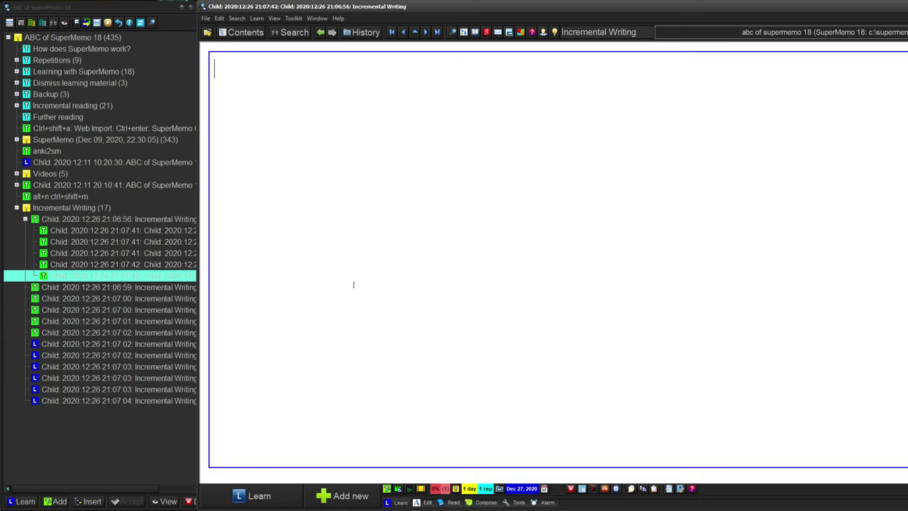
click(137, 219)
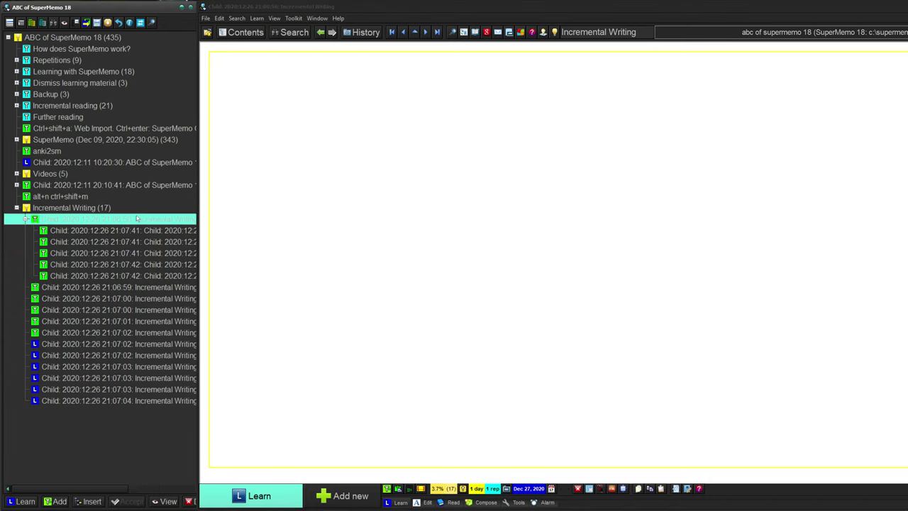
Set the schooling-experience video topic, outside the Incremental Writing branch, as the concept's hook
click(95, 208)
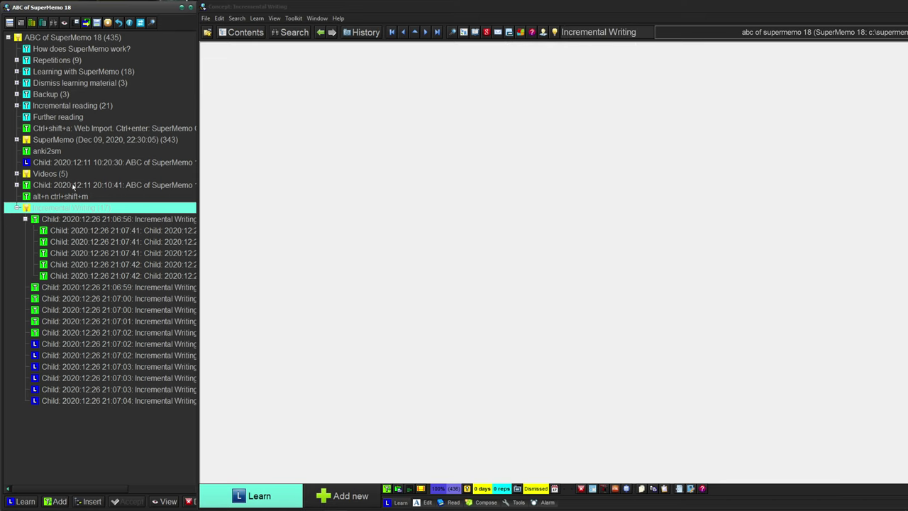
right_click(60, 184)
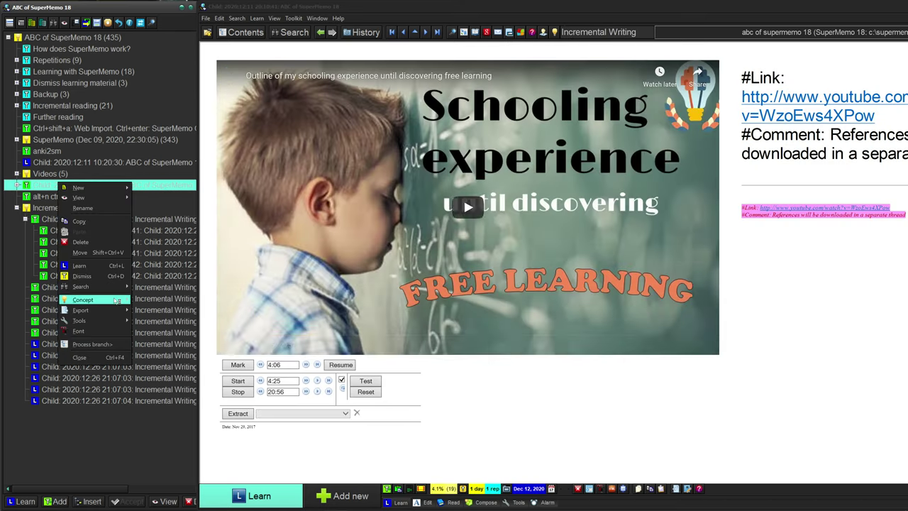
mouse_move(117, 300)
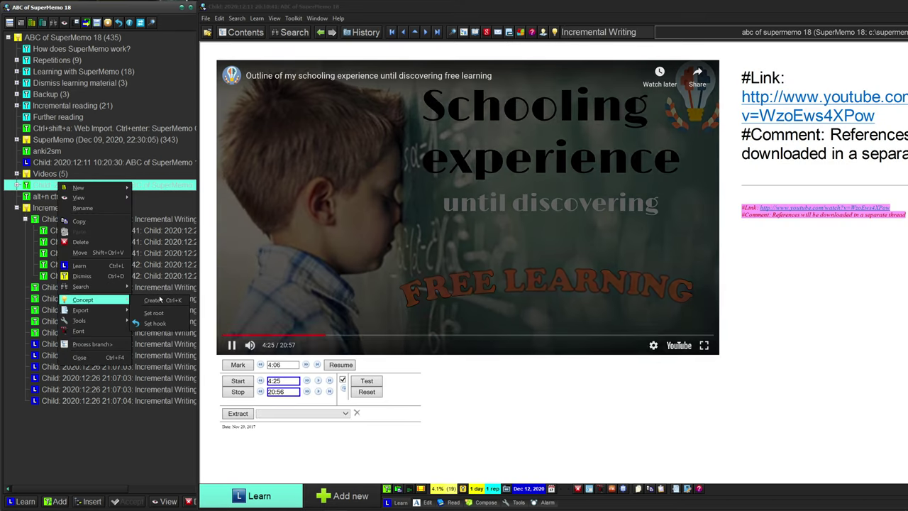
click(160, 323)
click(353, 288)
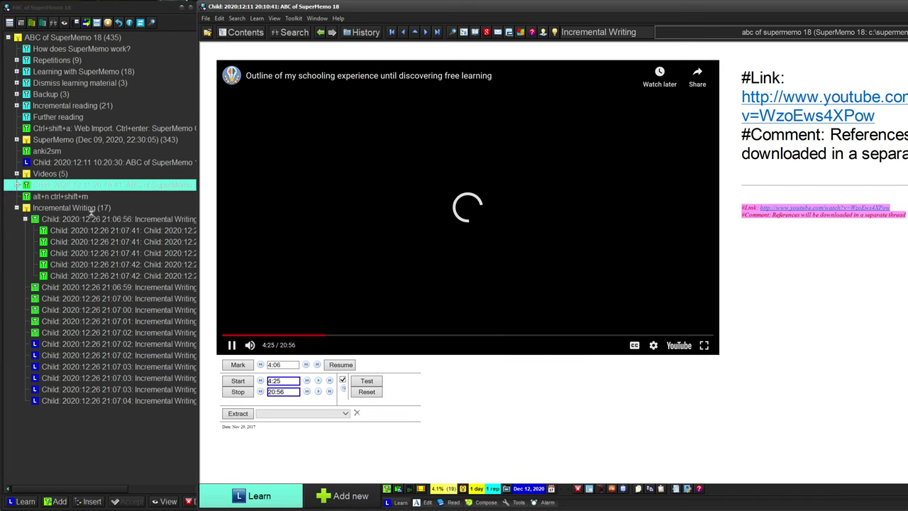
Add three blank topics under the hooked video topic, expand its branch to check them, and reselect the Incremental Writing concept
key(alt+n)
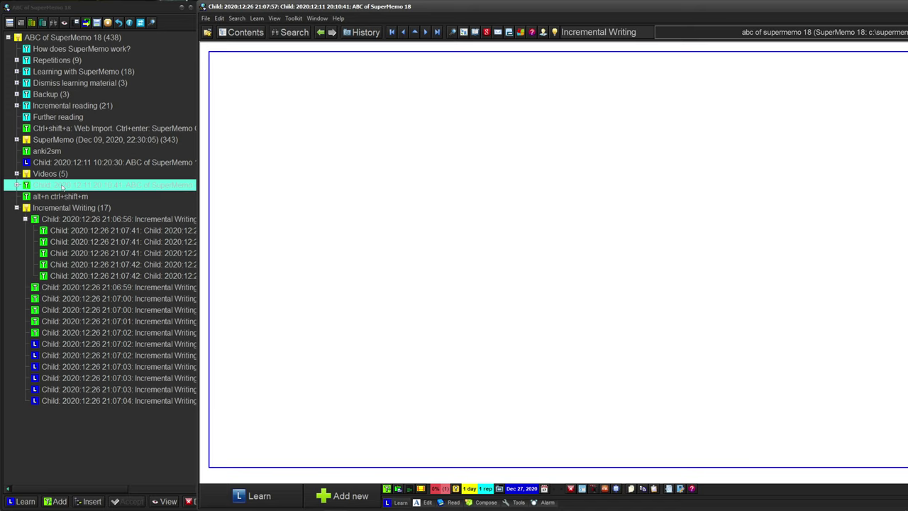
click(17, 186)
click(55, 220)
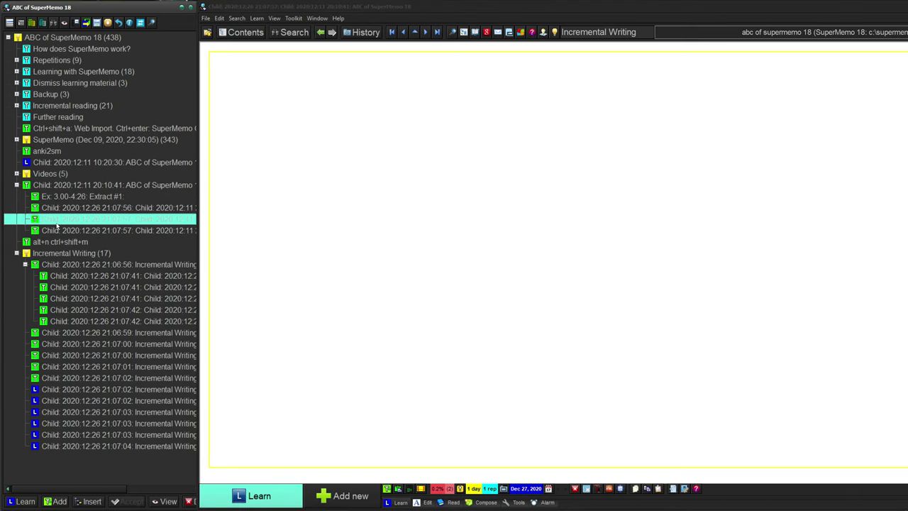
click(511, 227)
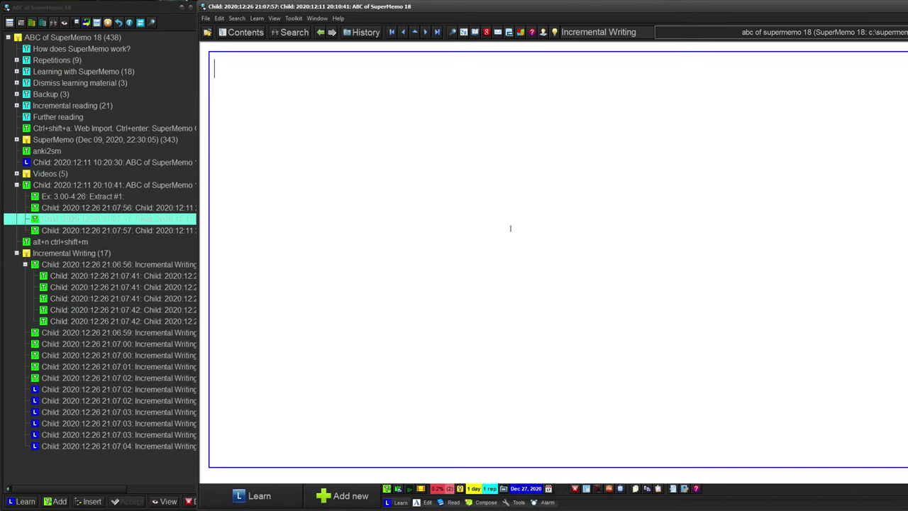
click(106, 254)
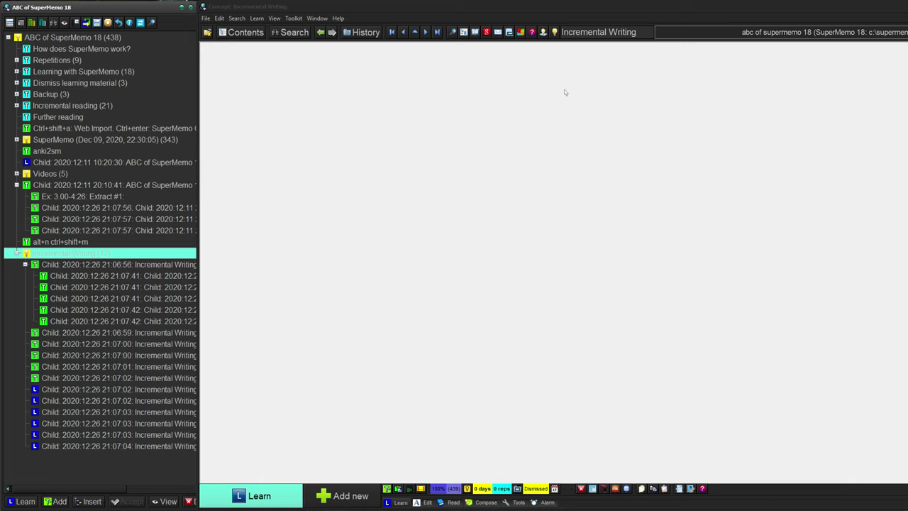
Make SuperMemo the default concept group for adding new elements
click(316, 18)
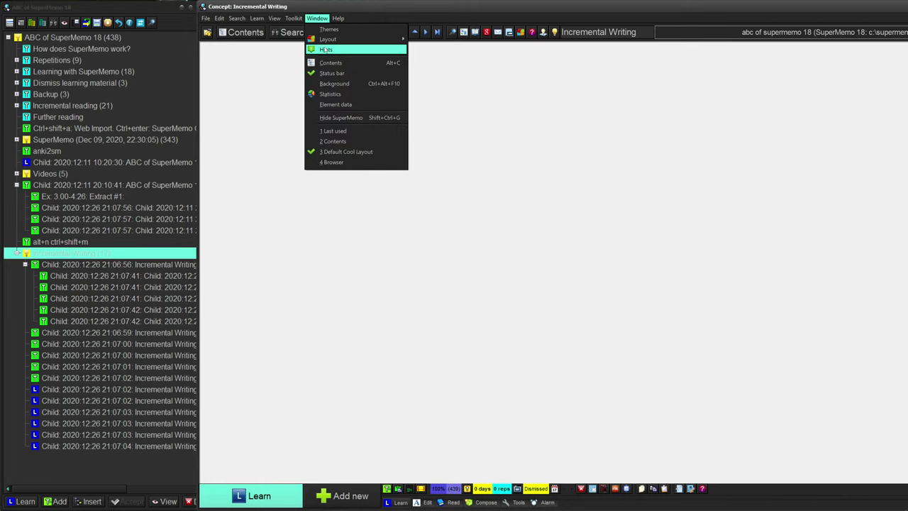
click(600, 44)
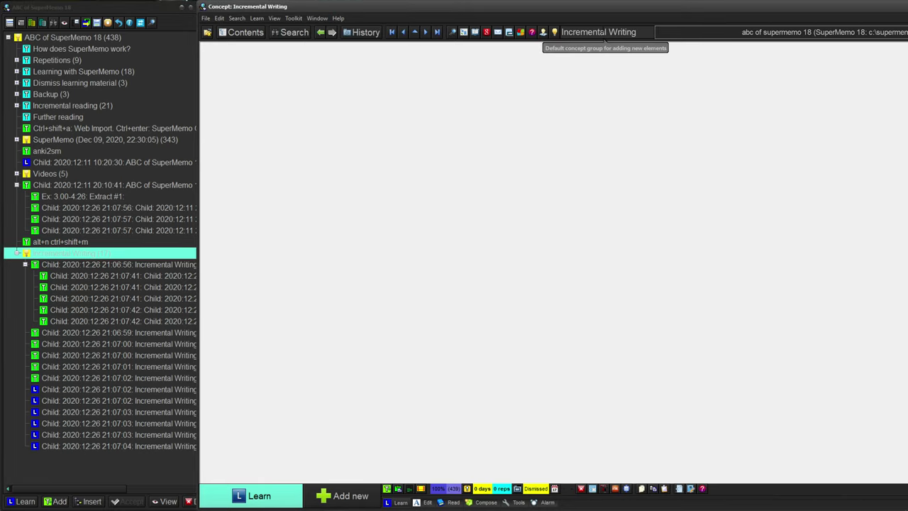
click(602, 33)
text(sup)
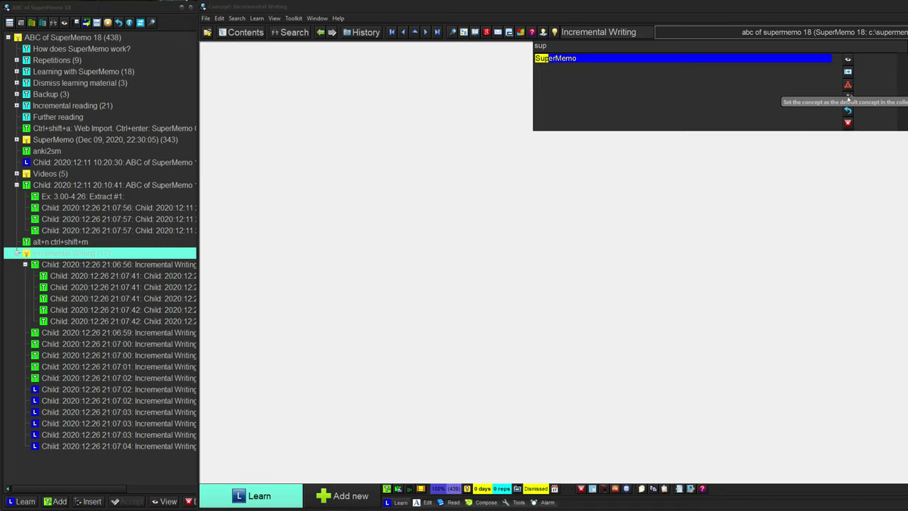
click(848, 97)
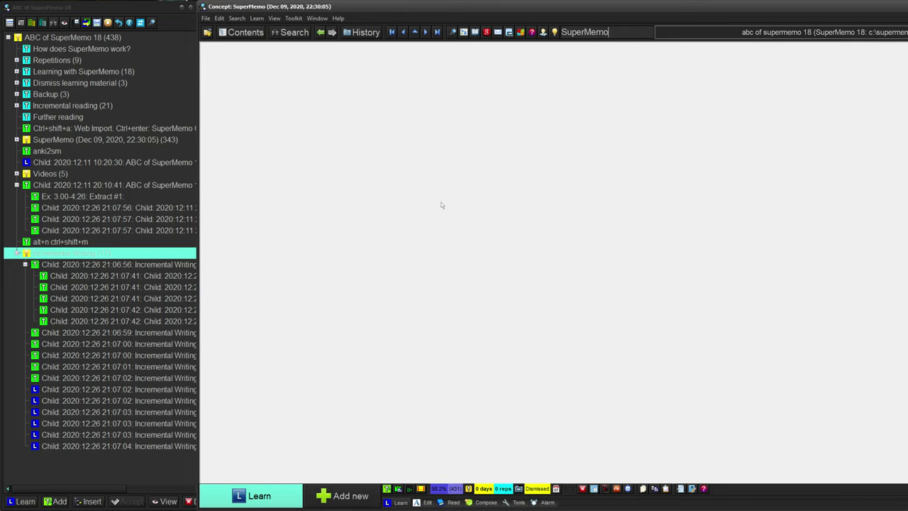
Add a blank item under the SuperMemo concept, locate it in the contents tree, and reselect and collapse Incremental Writing
key(alt+n)
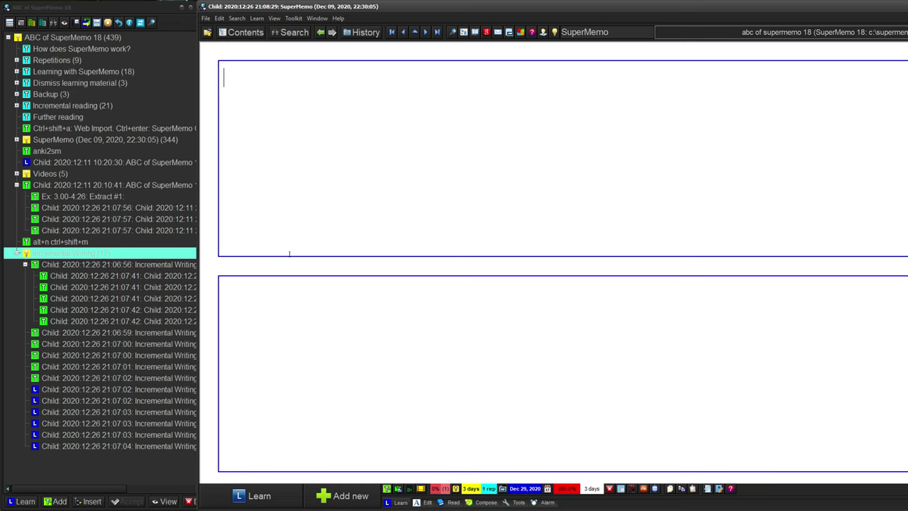
key(ctrl+c)
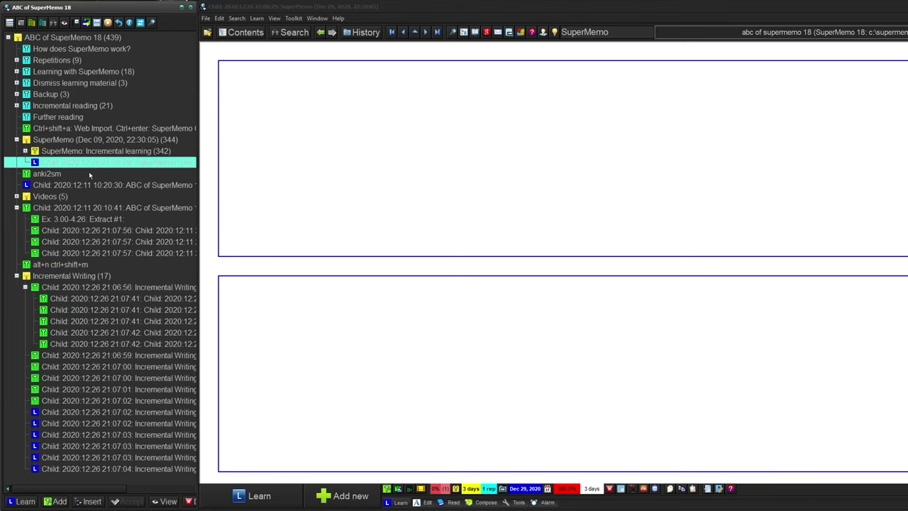
click(68, 276)
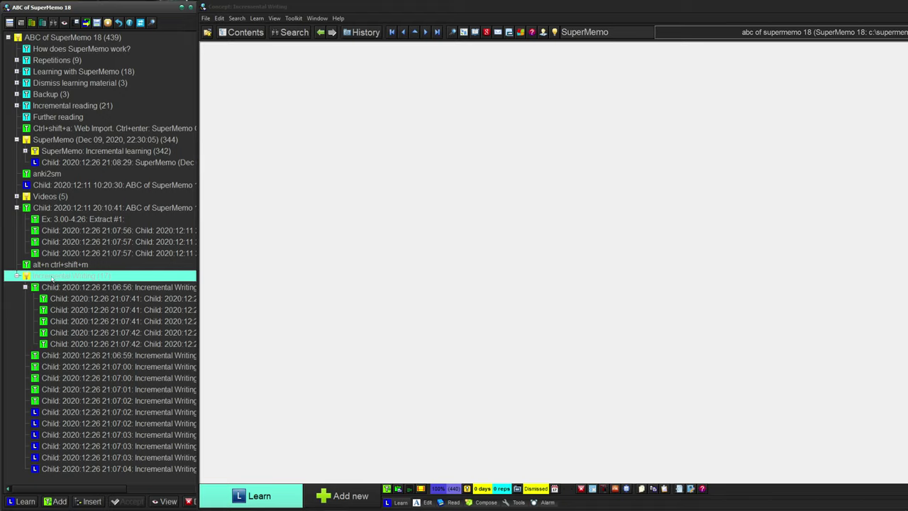
key(Left)
click(428, 229)
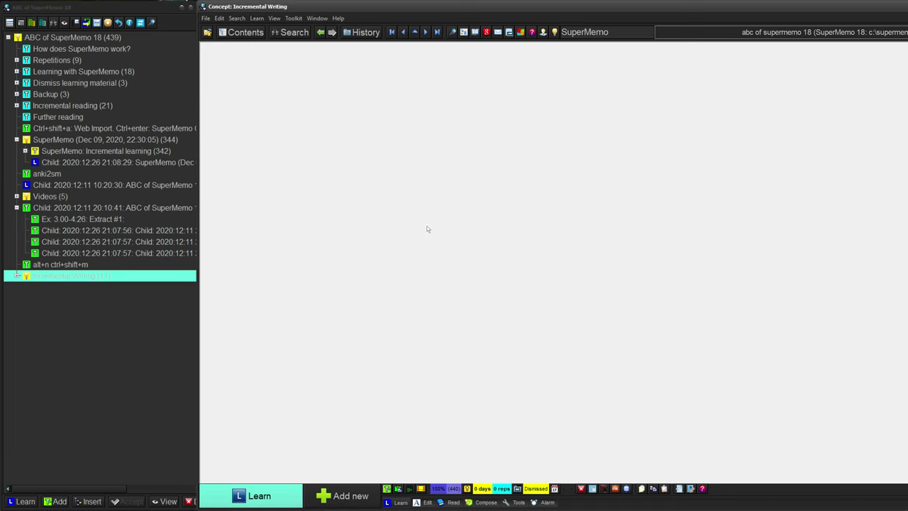
Try choosing Incremental Writing as the concept group for web import, and close the import window without importing
key(ctrl+shift+a)
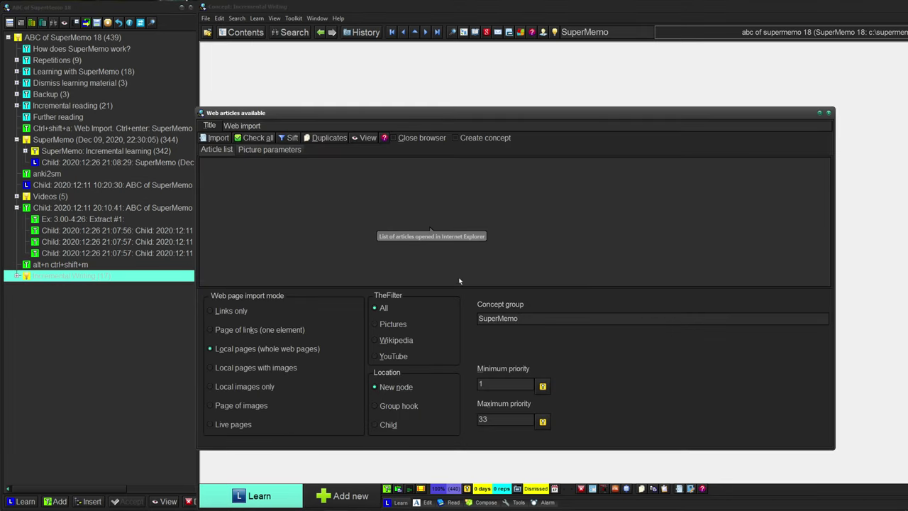
click(499, 317)
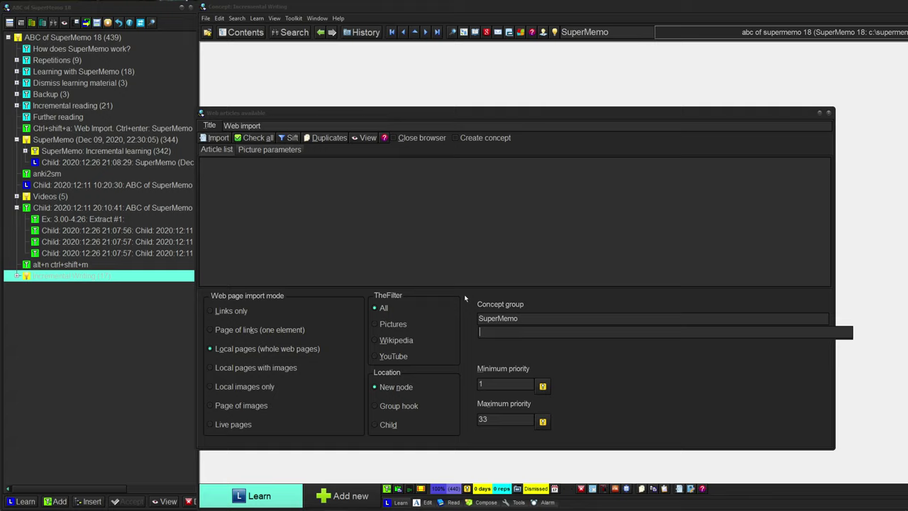
text(Incremental)
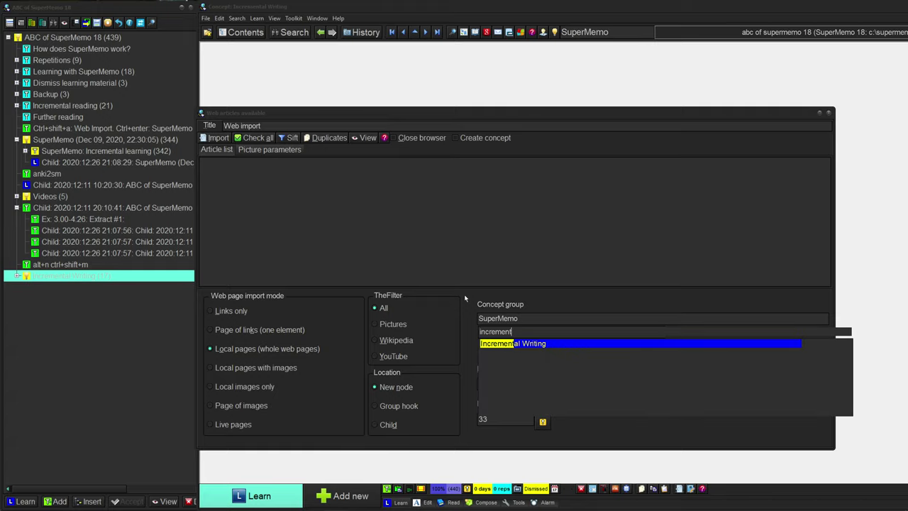
key(Return)
key(Escape)
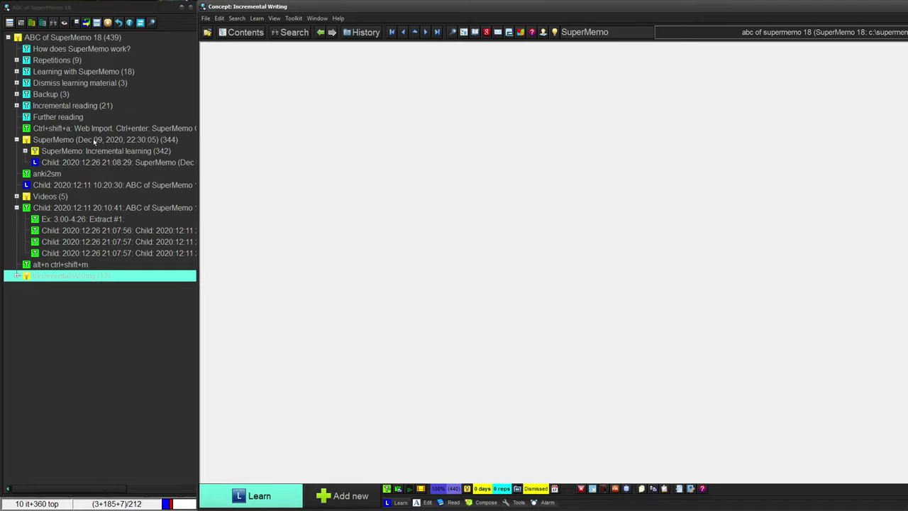
Set the Incremental Writing concept's default priority to 70, accept it as current concept, and add a blank item and a blank topic
click(554, 33)
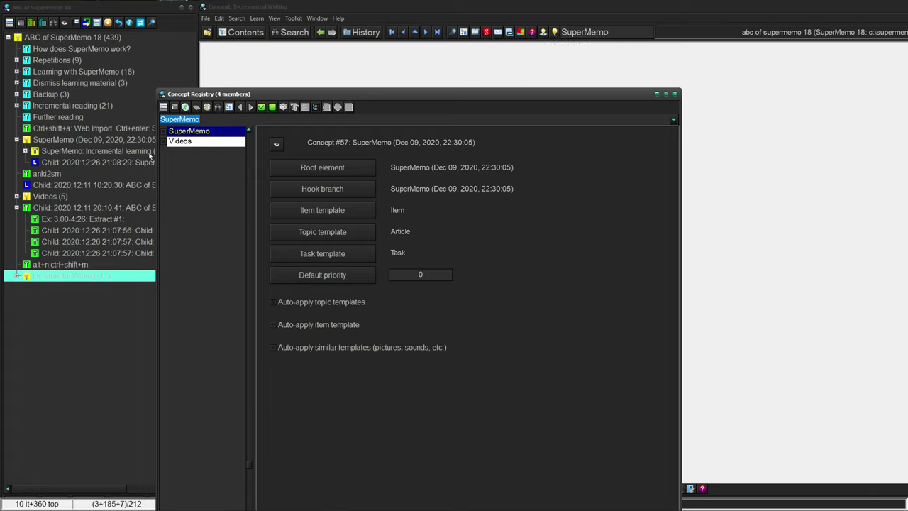
key(Up)
key(Up)
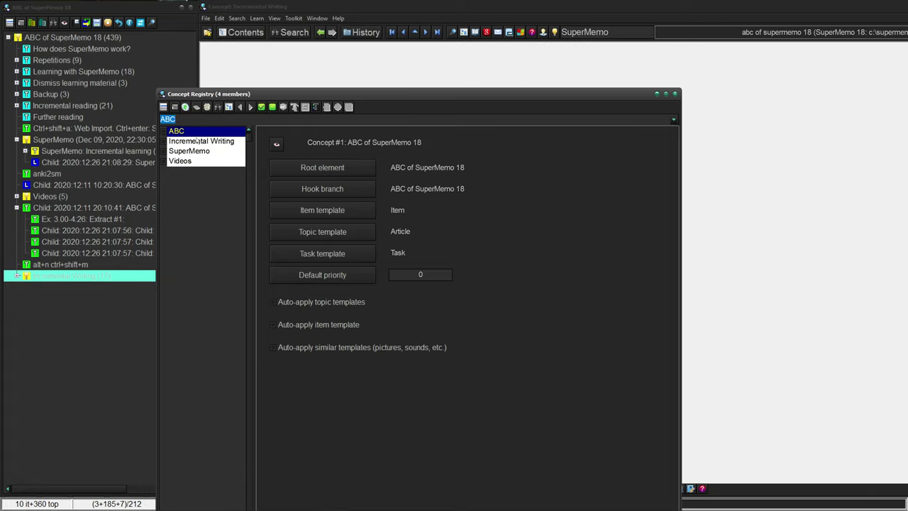
key(Down)
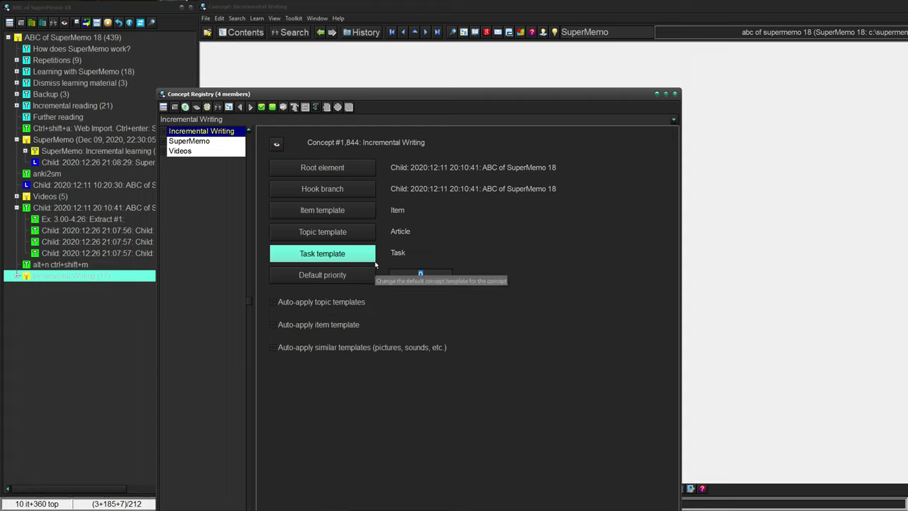
text(79)
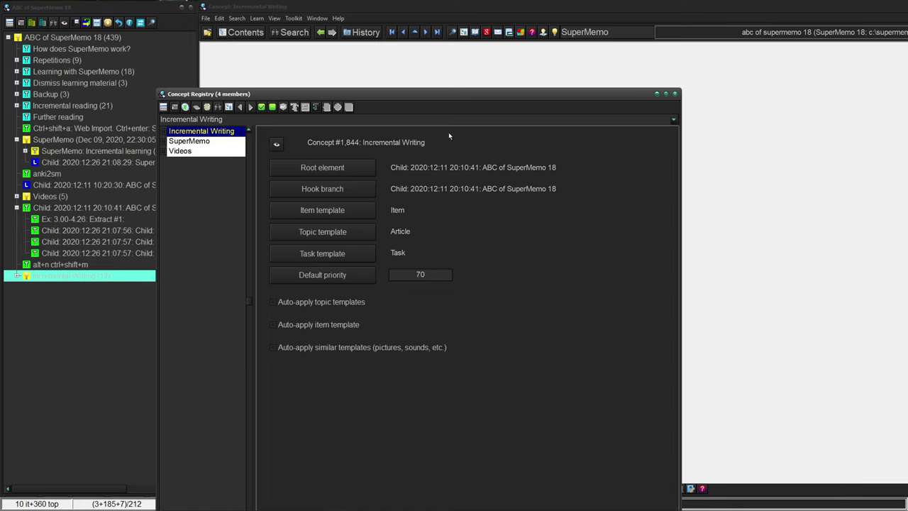
drag(425, 96, 385, 6)
click(308, 500)
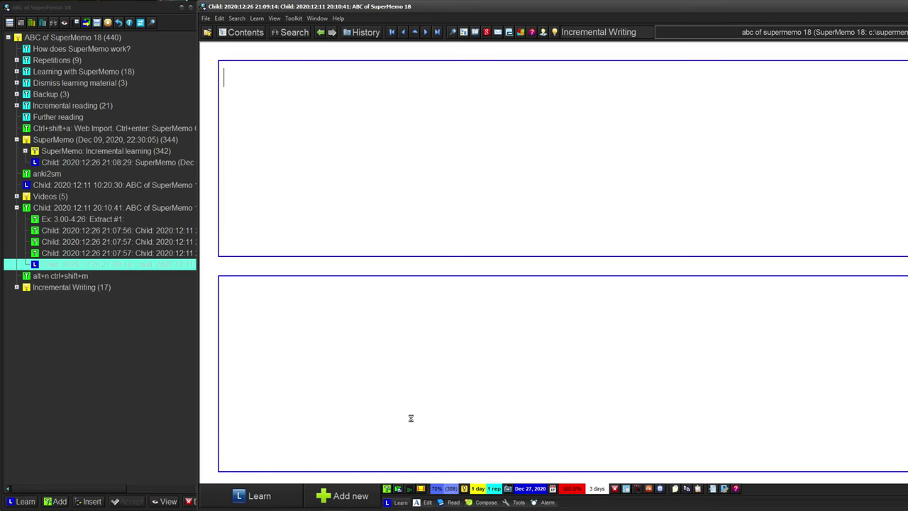
key(alt+n)
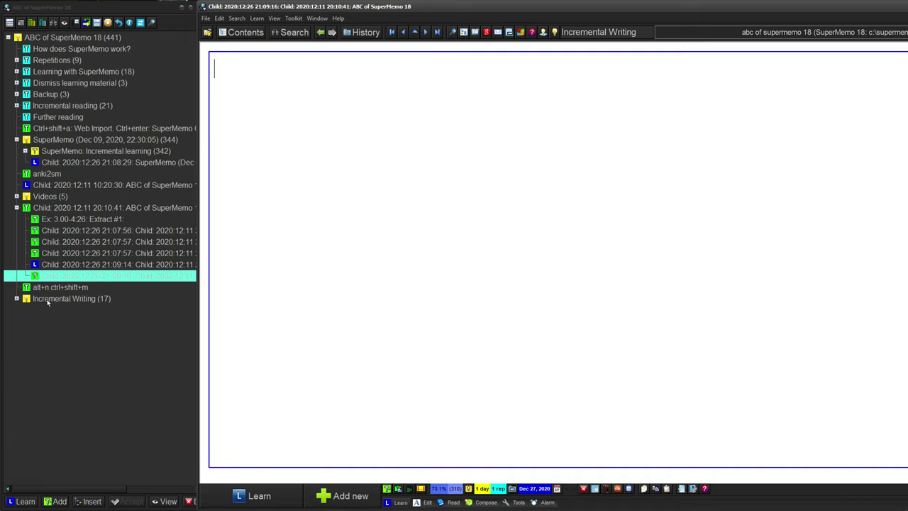
Set the Incremental Writing element as the concept's hook and check the hook branch in the concept registry
click(47, 301)
right_click(46, 301)
mouse_move(71, 418)
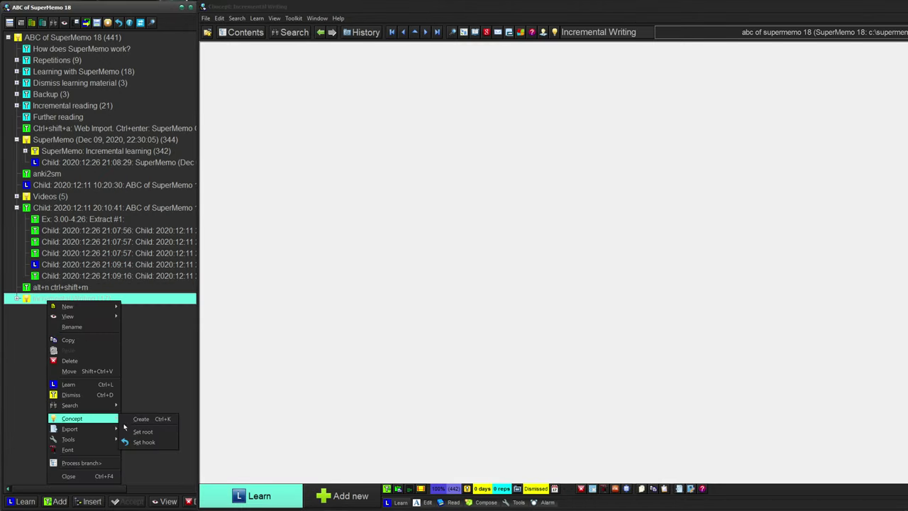
click(150, 442)
click(354, 286)
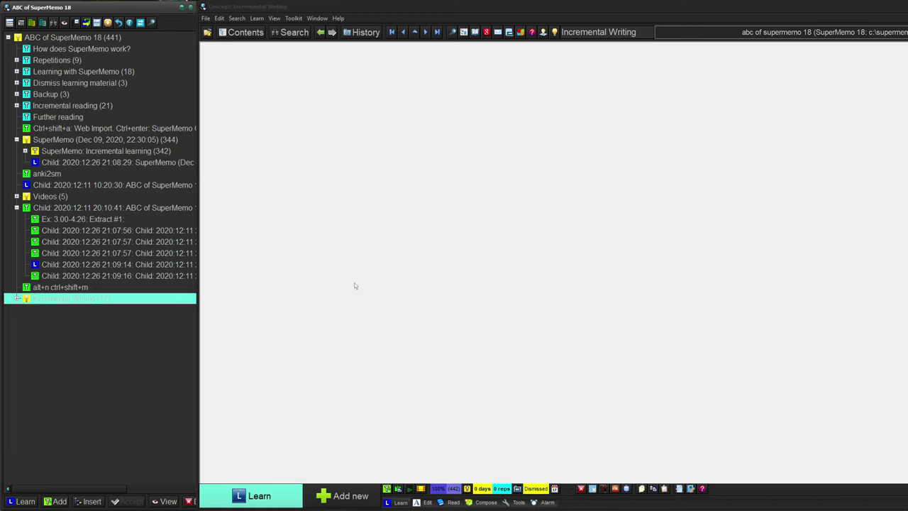
click(559, 31)
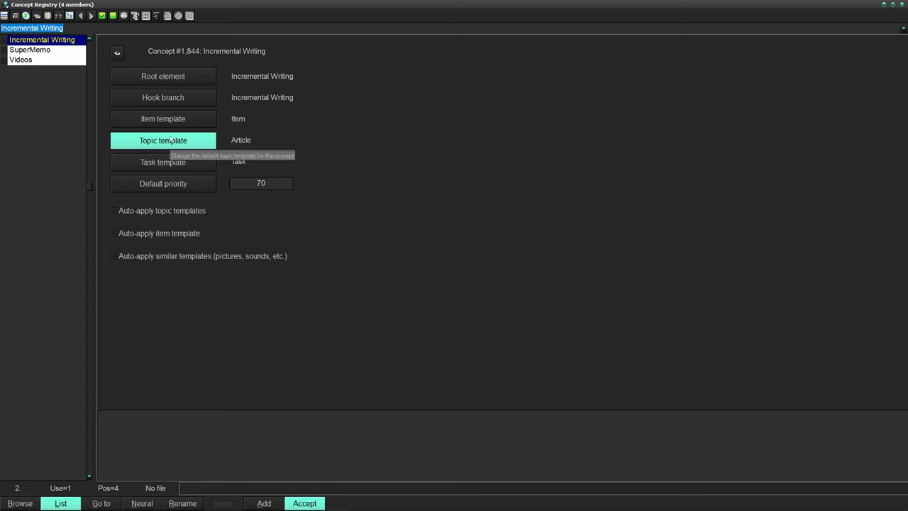
key(Return)
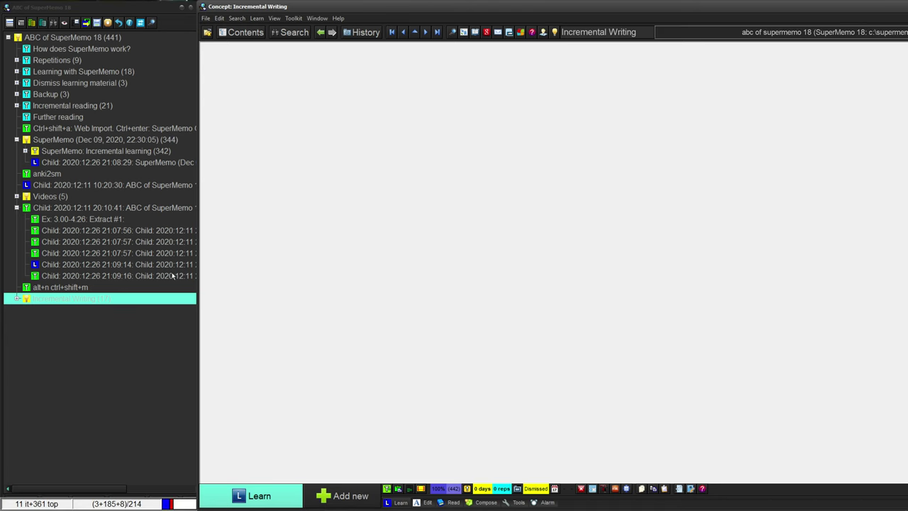
Give the second child topic of Incremental Writing a bright yellow background and locate it in the contents tree
click(16, 299)
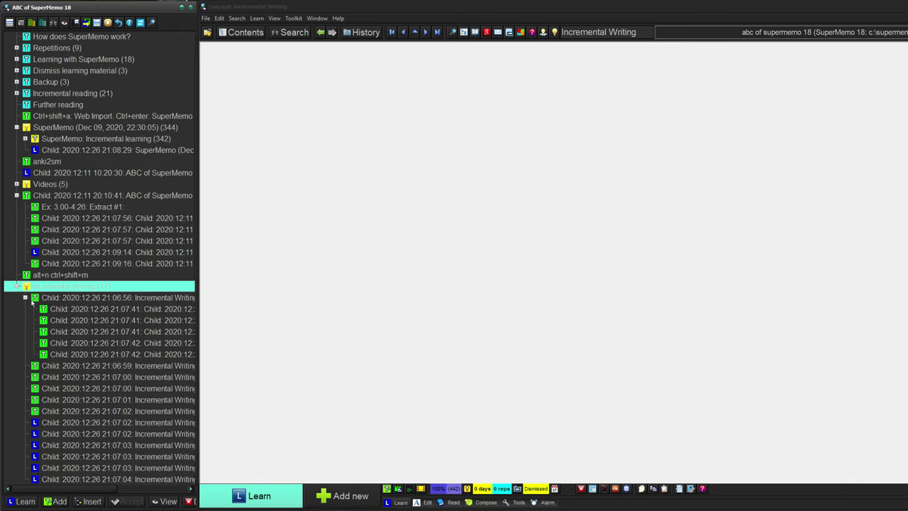
click(59, 308)
click(64, 366)
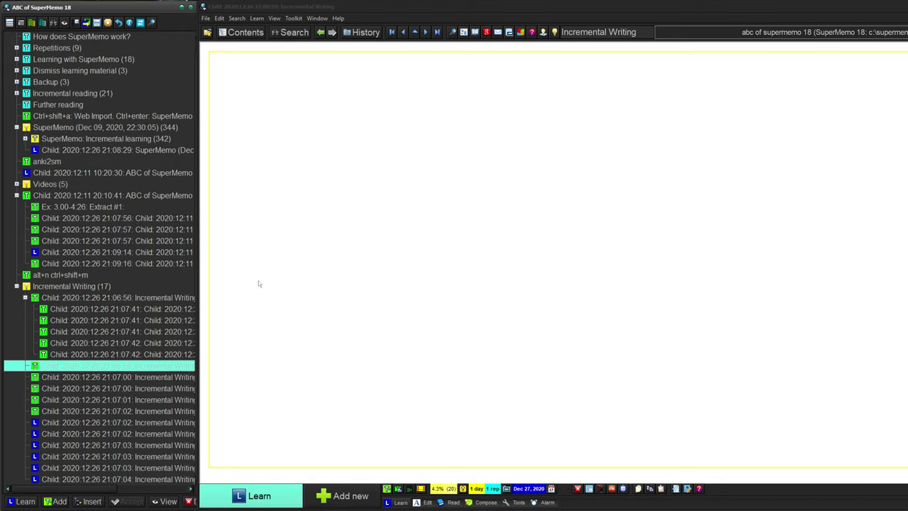
click(324, 212)
right_click(329, 207)
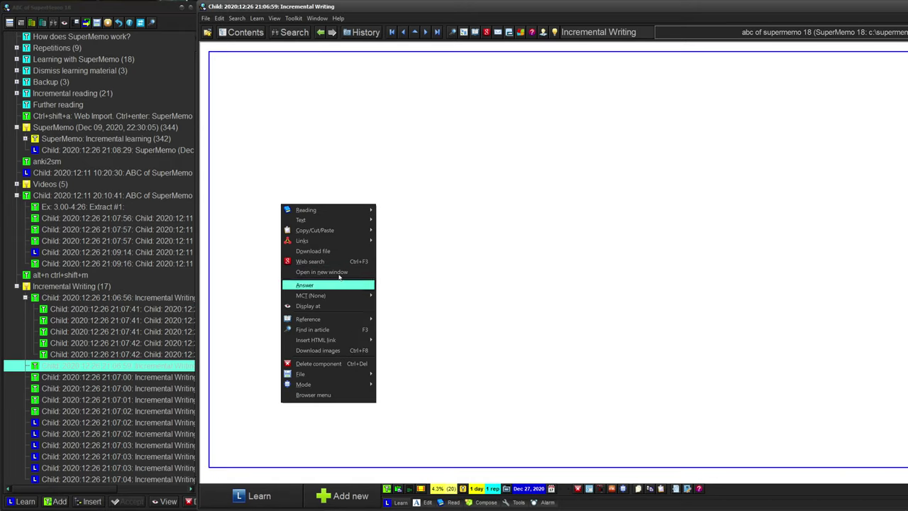
click(219, 156)
right_click(213, 154)
right_click(204, 152)
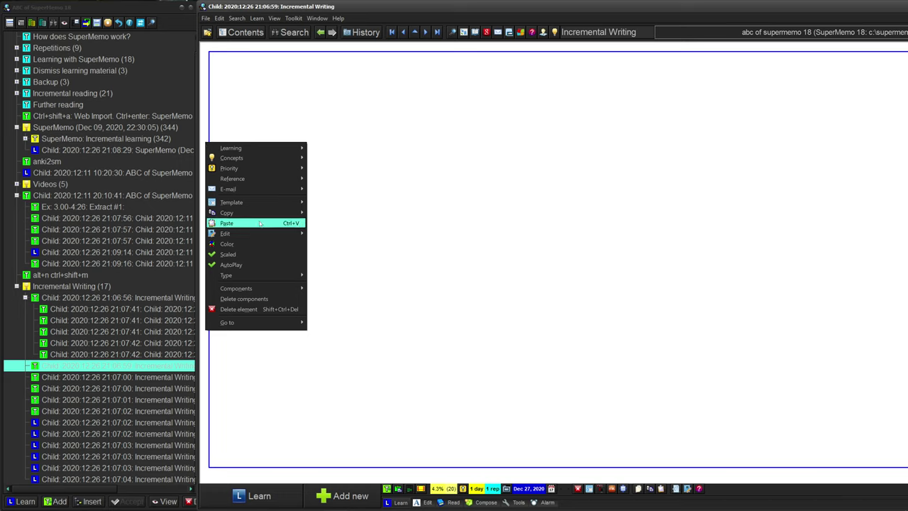
click(272, 243)
click(413, 189)
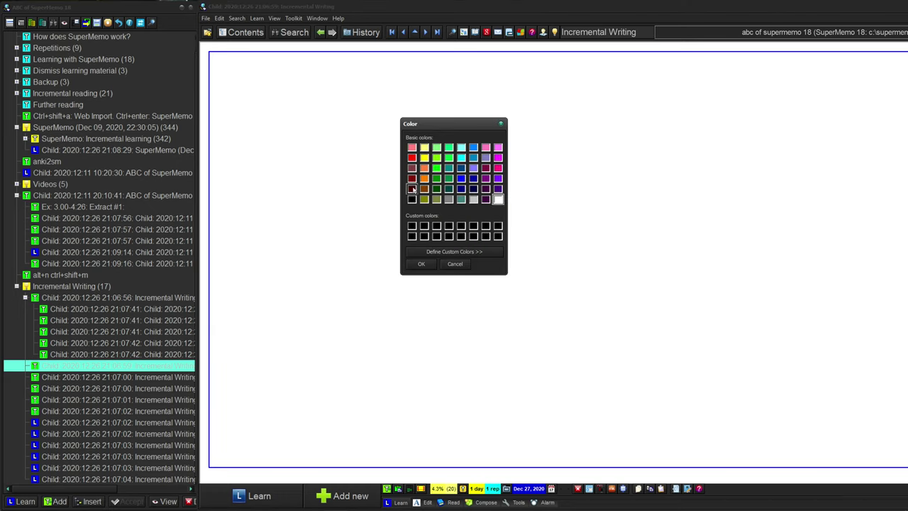
click(424, 157)
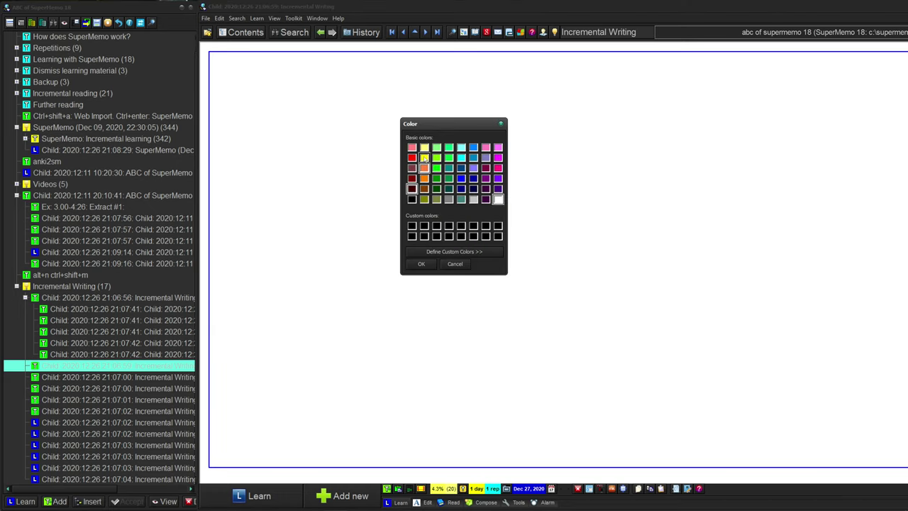
click(423, 264)
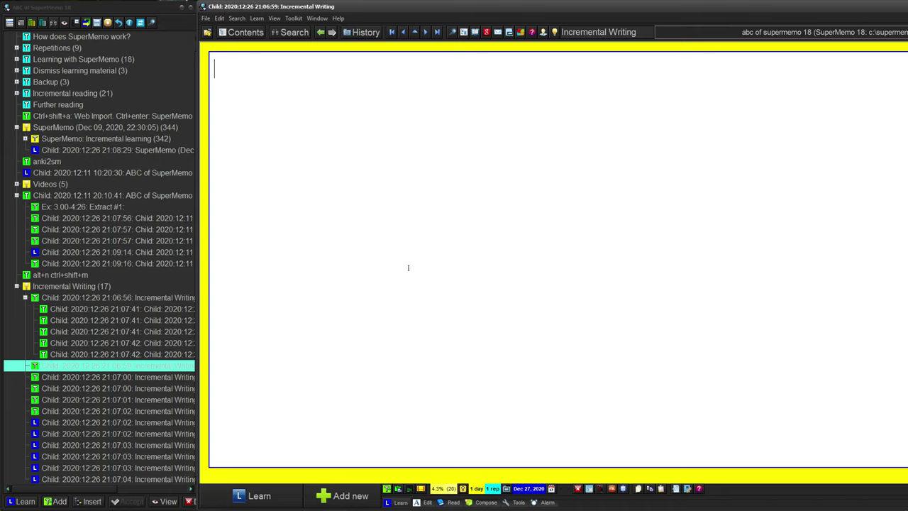
key(ctrl+c)
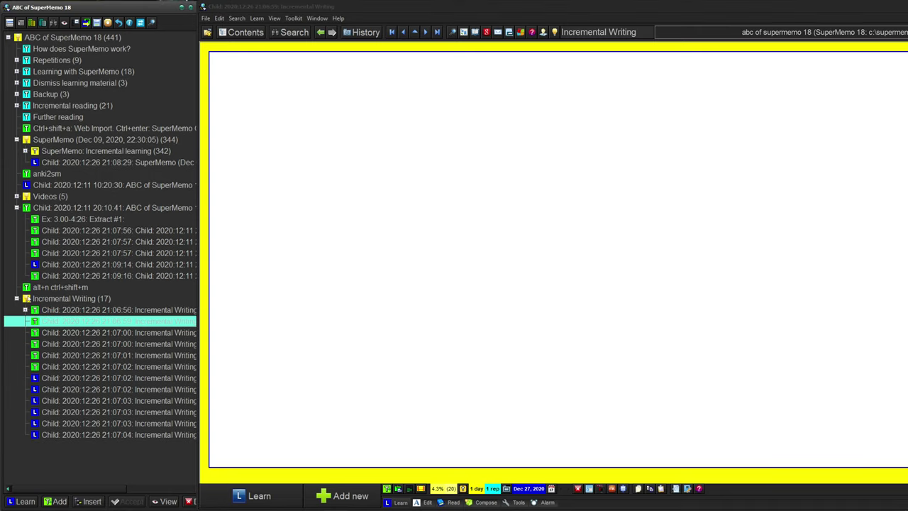
Save the yellow topic's layout as a new template named incw
right_click(206, 337)
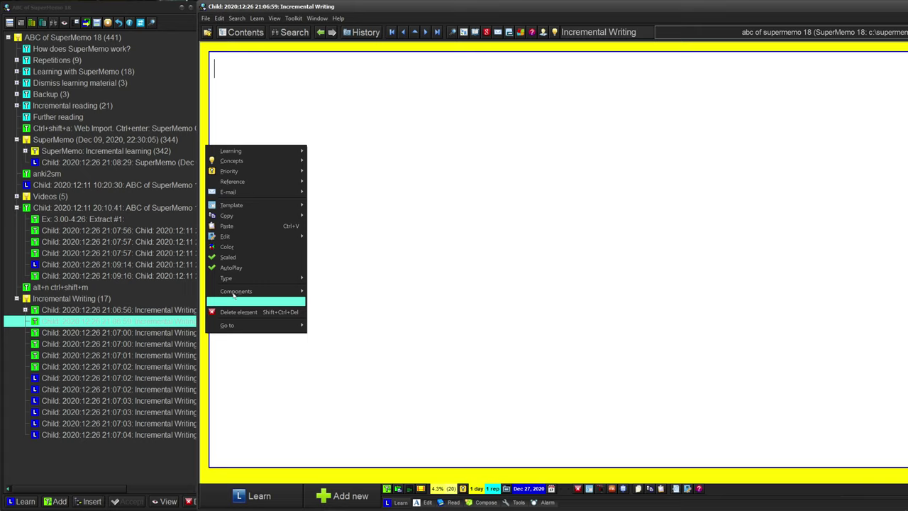
mouse_move(264, 207)
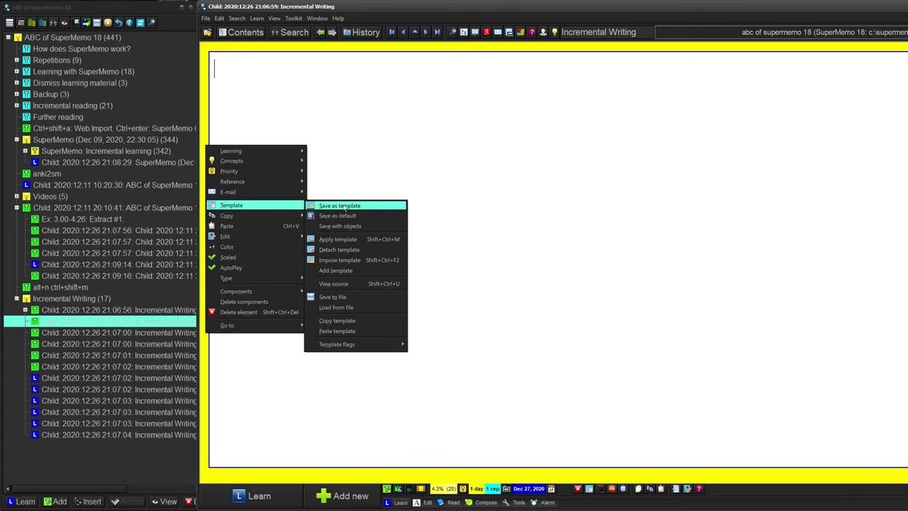
click(342, 207)
text(Item)
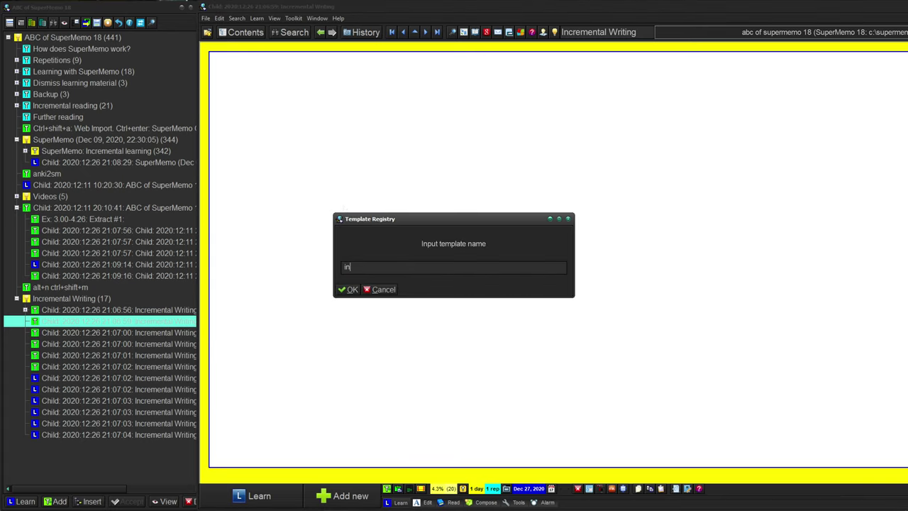
key(Return)
Set the Incremental Writing concept's topic template to incw and leave the concept registry
click(560, 32)
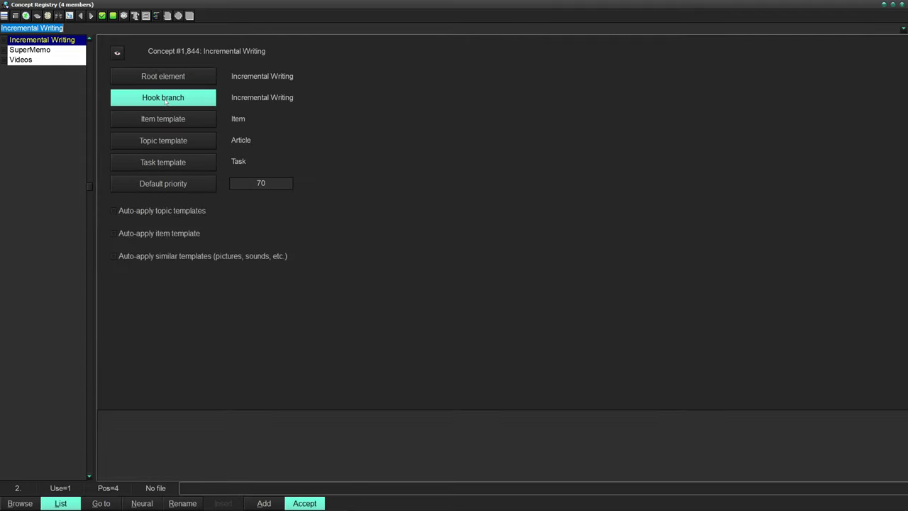
click(183, 140)
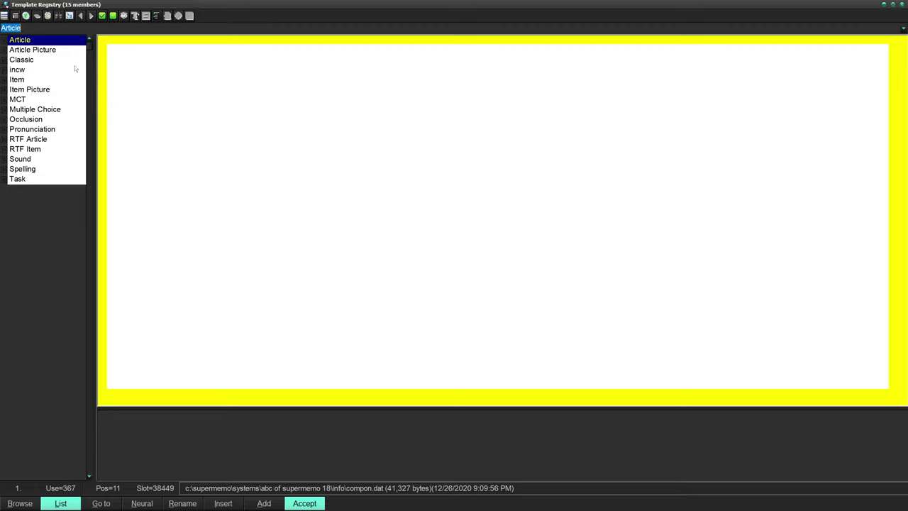
click(22, 70)
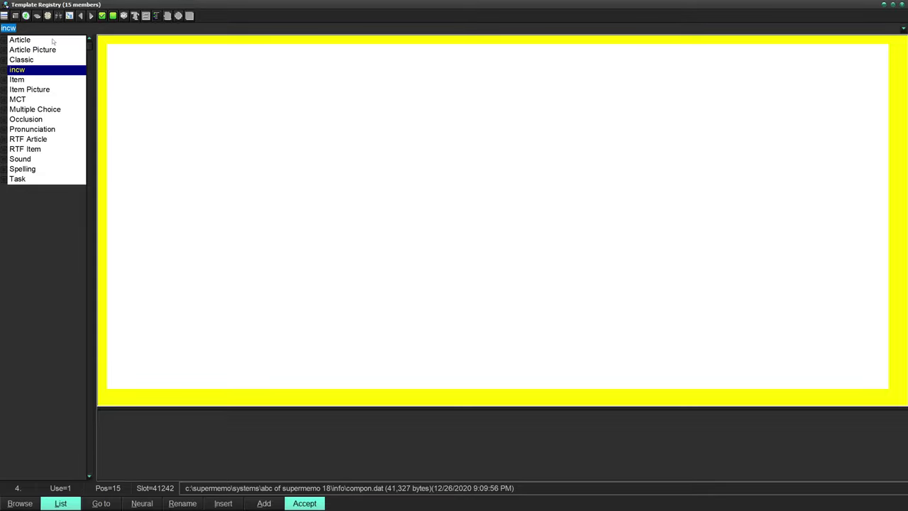
click(315, 503)
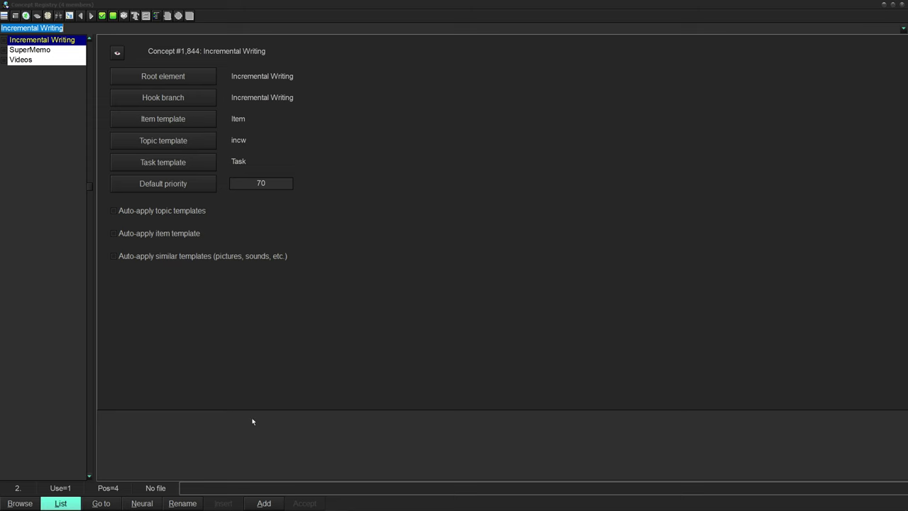
key(Escape)
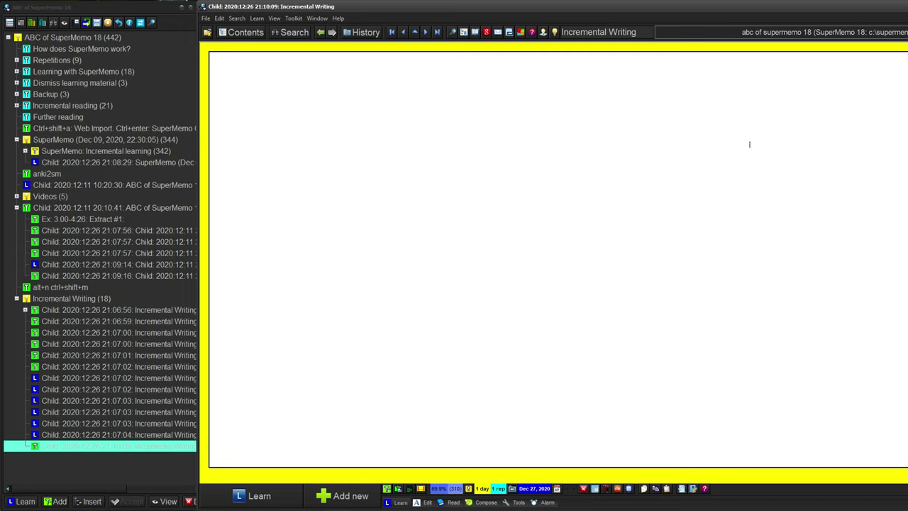
Starting from the 21:07:56 child topic, add a new topic and enter the text "supermemo is really great"
click(123, 232)
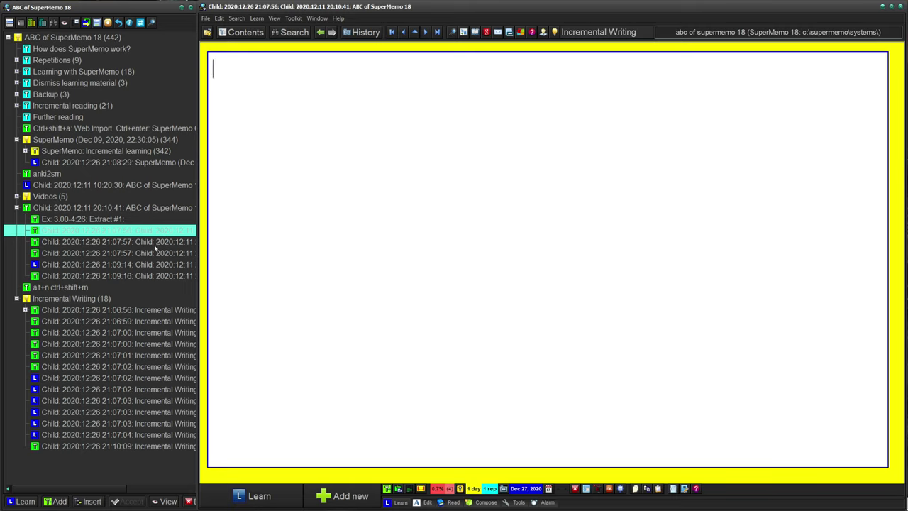
key(alt+n)
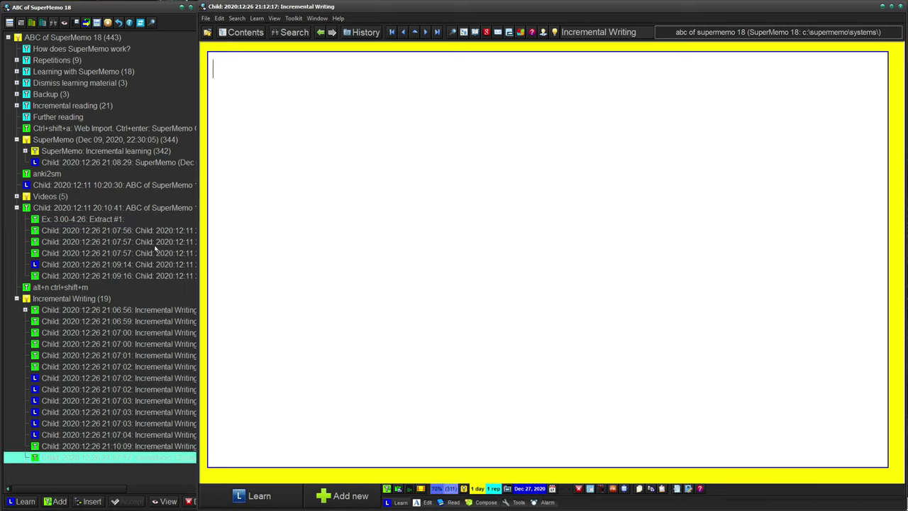
text(W)
key(BackSpace)
text(supermeo is re)
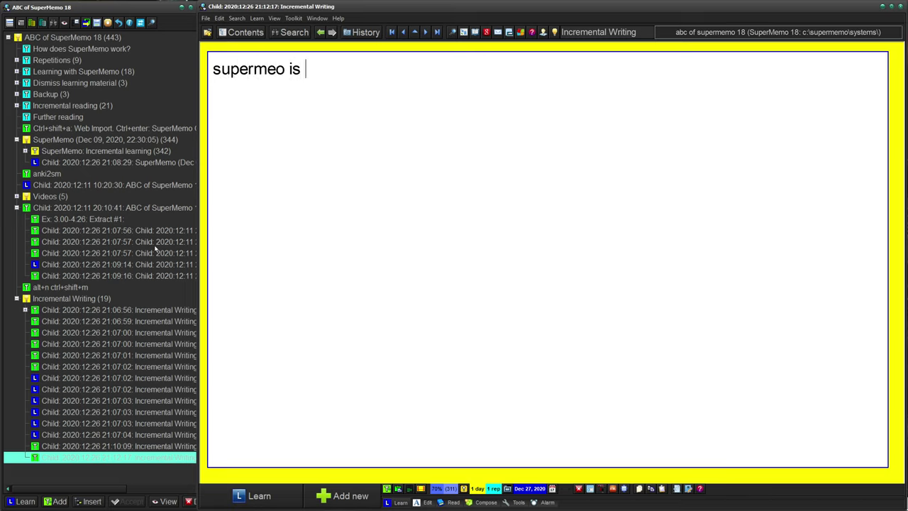
key(ctrl+a)
text(supermemo is real)
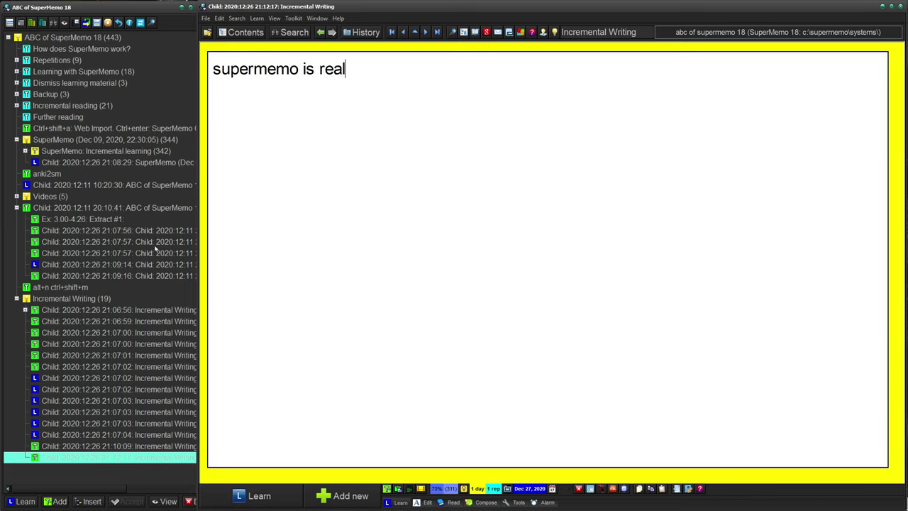
text(ly great)
Add the lines "ctrl+shift+p" and "alt+g" below the first line of the new topic
key(Return)
text(ctrl+s)
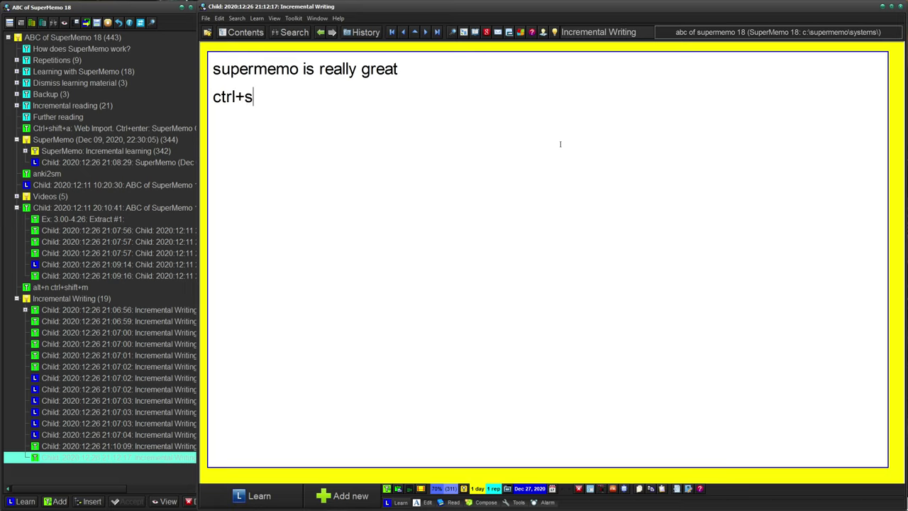
text(hift+p)
key(Return)
text(alt+g)
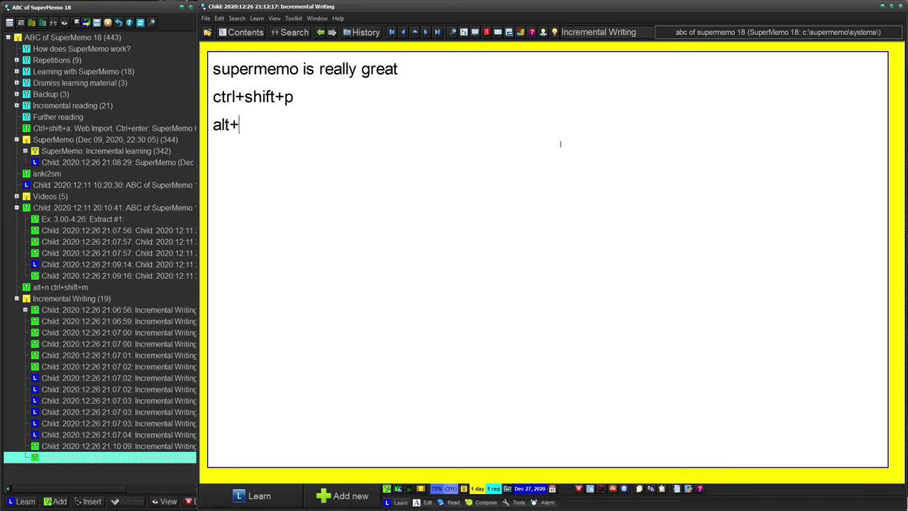
key(Return)
key(Return)
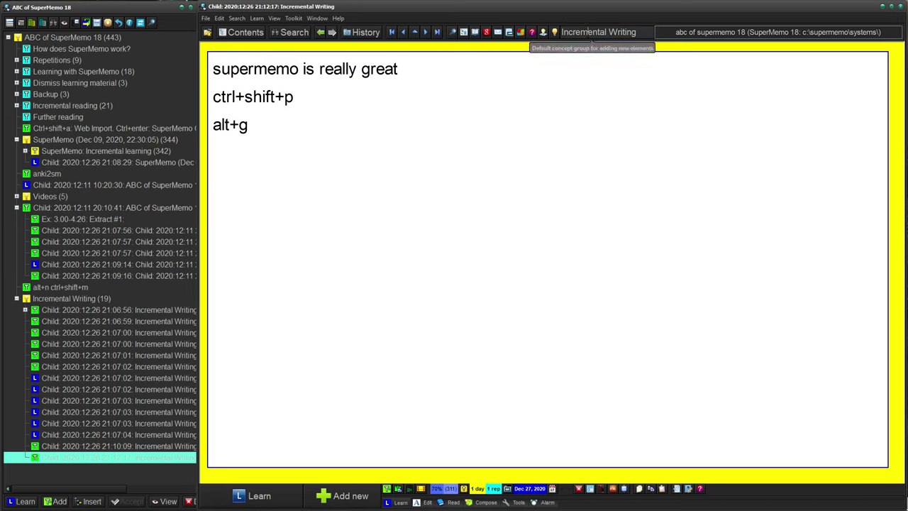
Find the SuperMemo concept and move the "supermemo is really great" topic into its branch
click(583, 30)
text(supermemo)
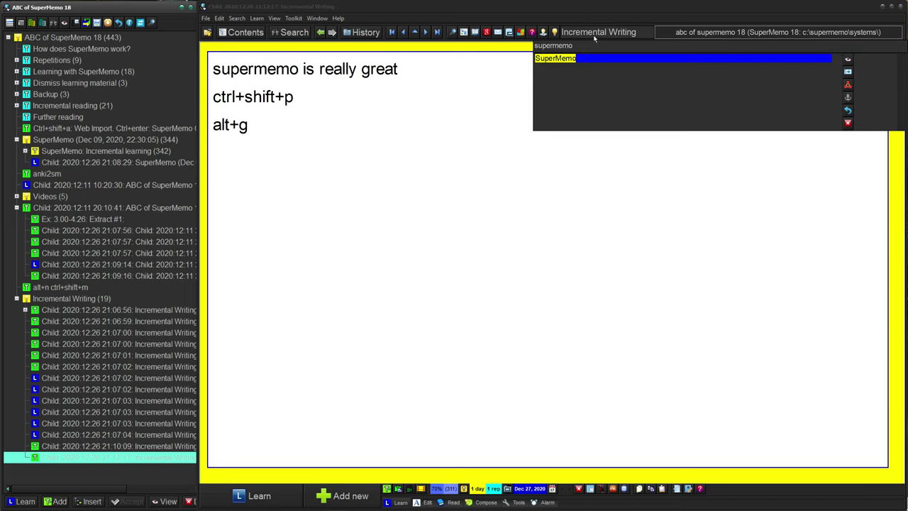
click(848, 71)
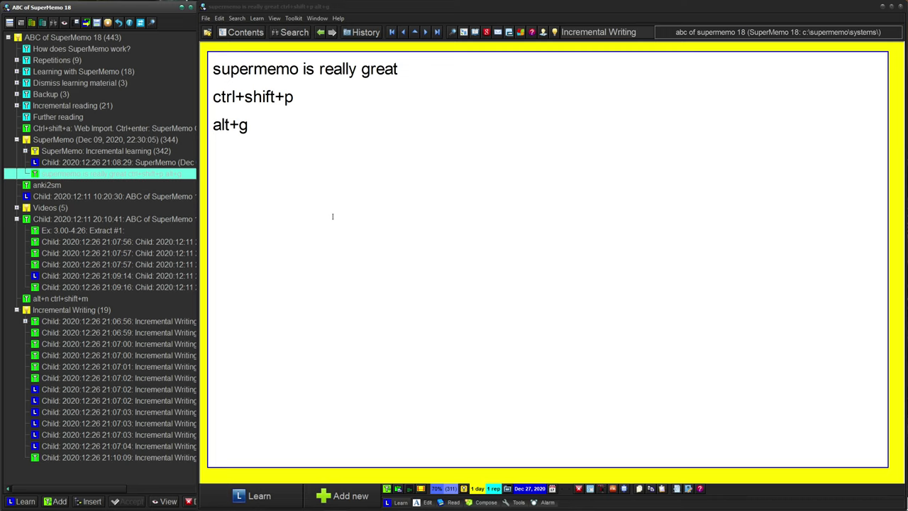
Choose SuperMemo as the topic's group in its element parameters and agree to move it under the current hook
key(ctrl+shift+p)
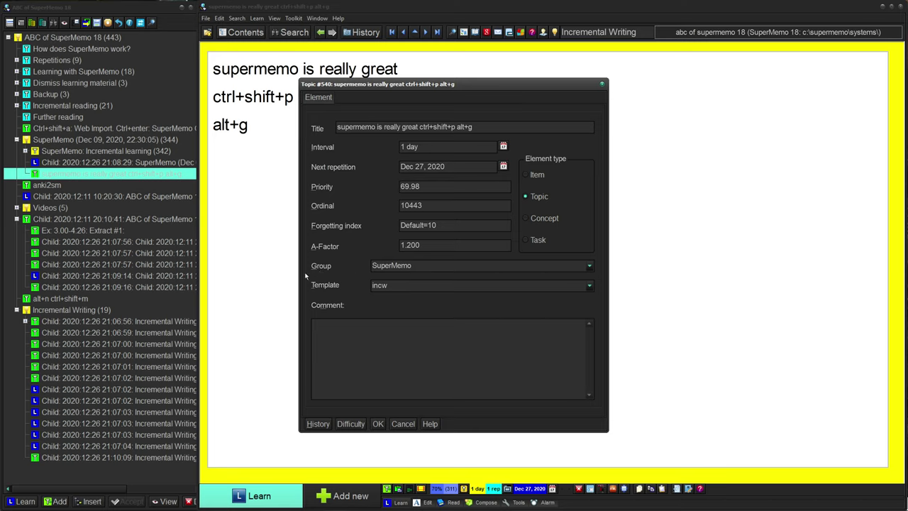
key(alt+g)
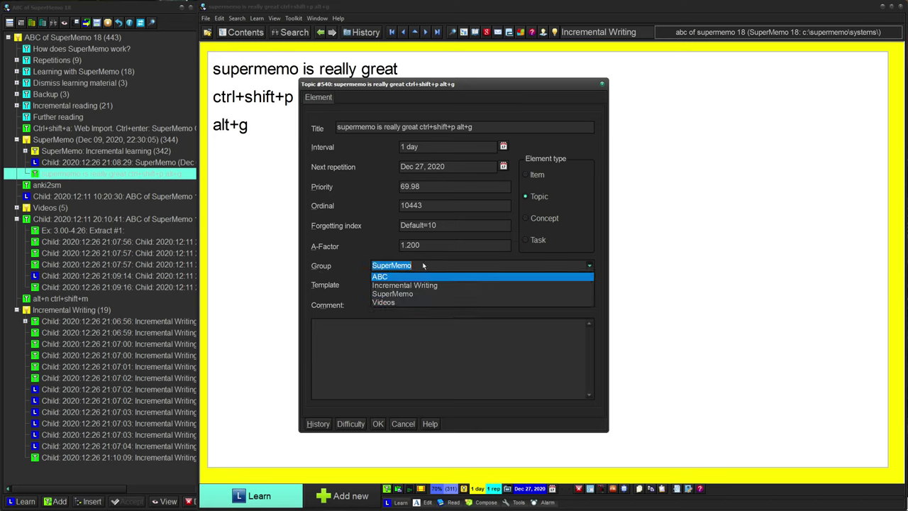
key(Down)
key(Down)
key(Down)
key(Up)
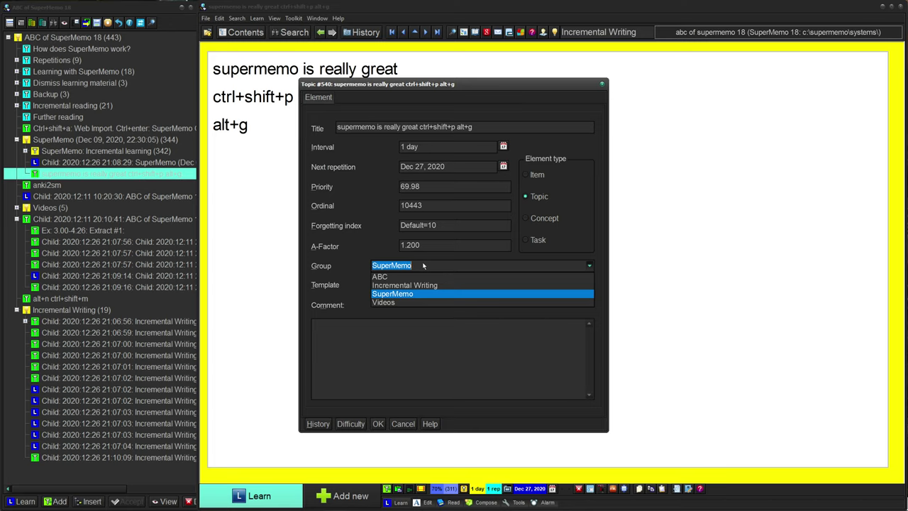
key(Up)
key(Up)
key(Down)
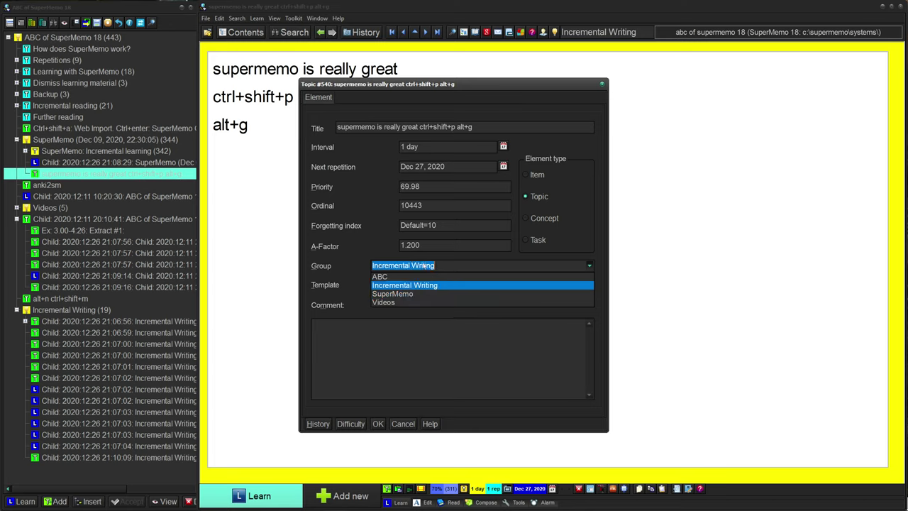
key(Down)
key(Return)
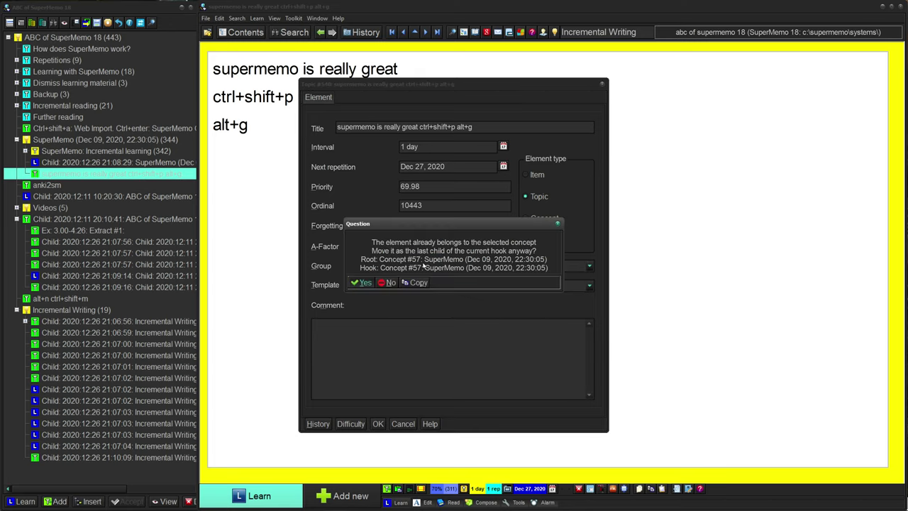
key(Return)
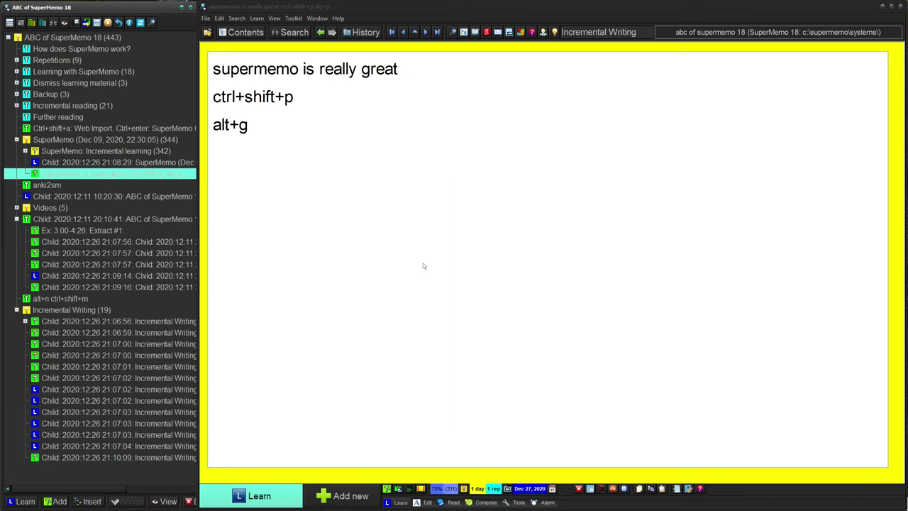
Reassign the "supermemo is really great" topic to the Incremental Writing group through its element parameters
key(ctrl+shift+p)
key(alt+g)
key(Return)
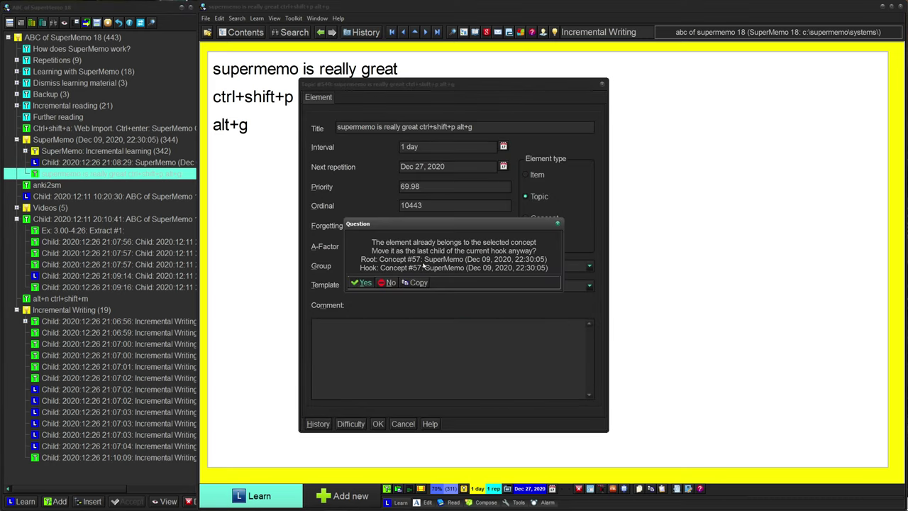
key(Return)
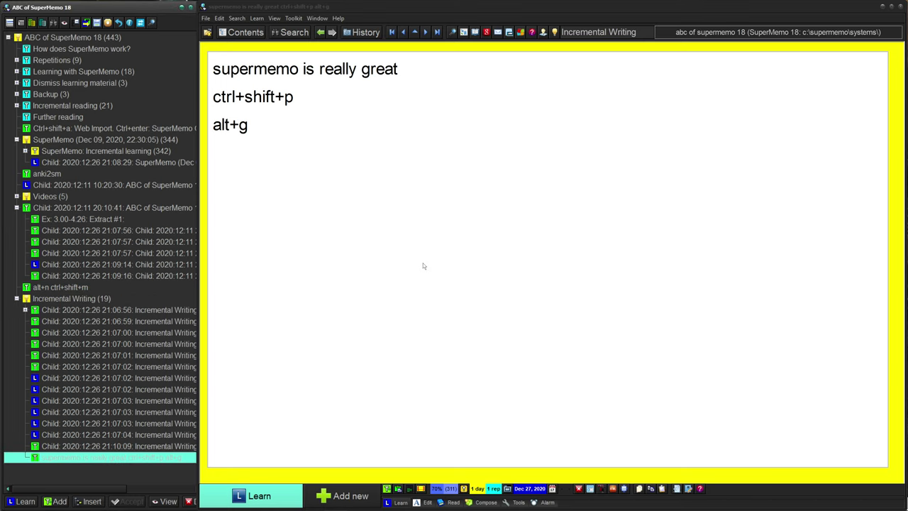
click(423, 266)
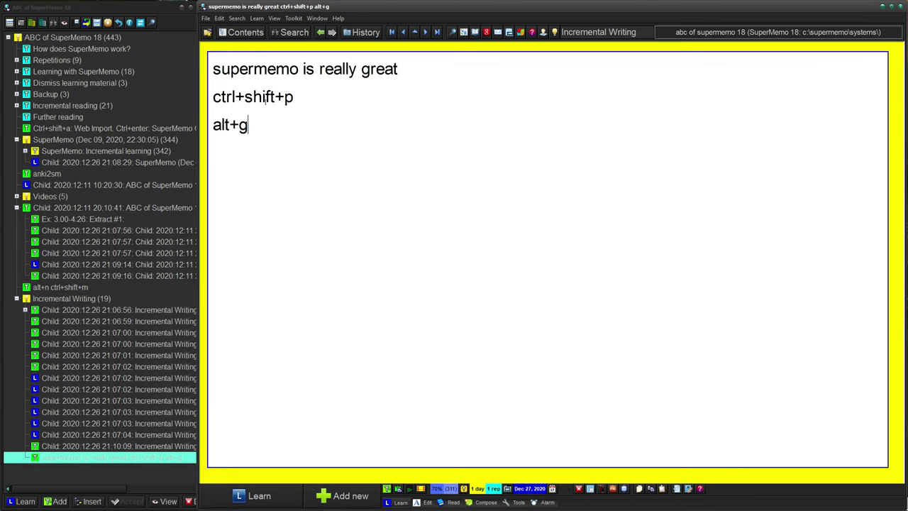
Select the first four children of Incremental Writing and view their branches in a subset element browser
click(70, 312)
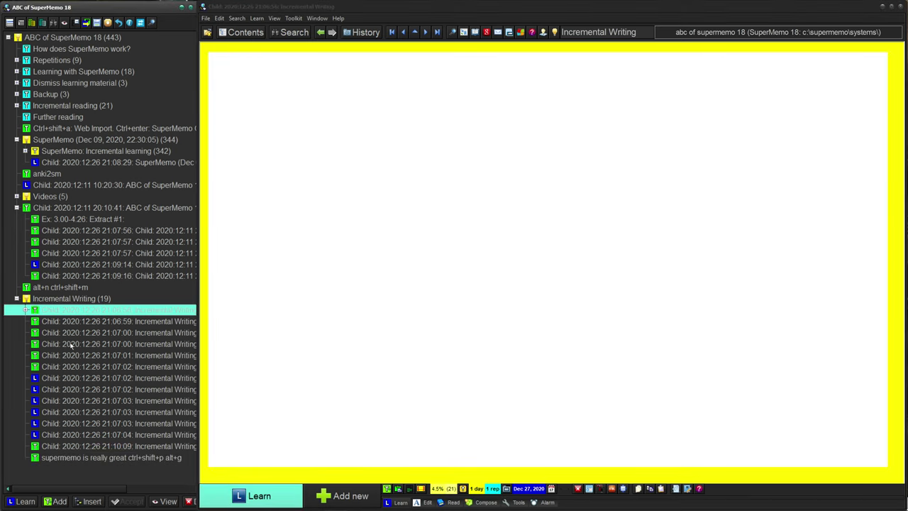
shift+click(71, 345)
key(ctrl+space)
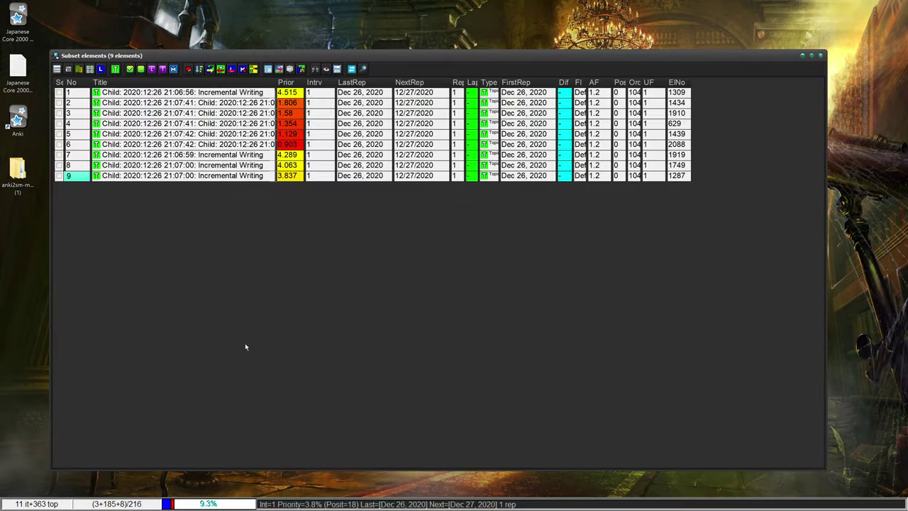
click(57, 69)
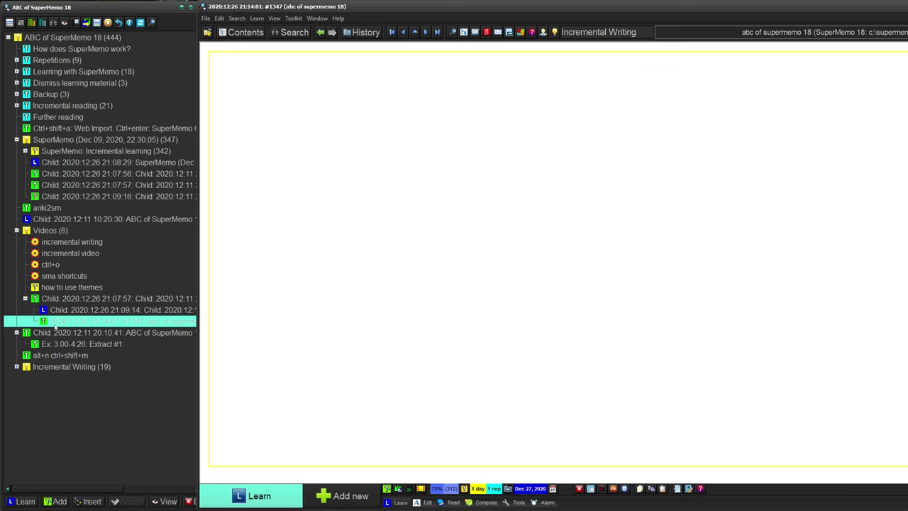
Expand the Incremental Writing branch and its first child topic in the contents tree
click(17, 367)
click(44, 389)
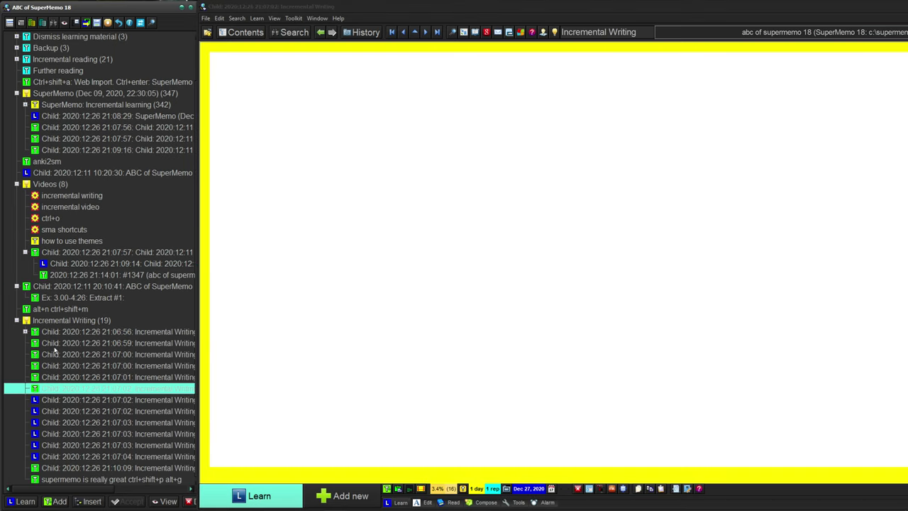
click(46, 333)
click(25, 331)
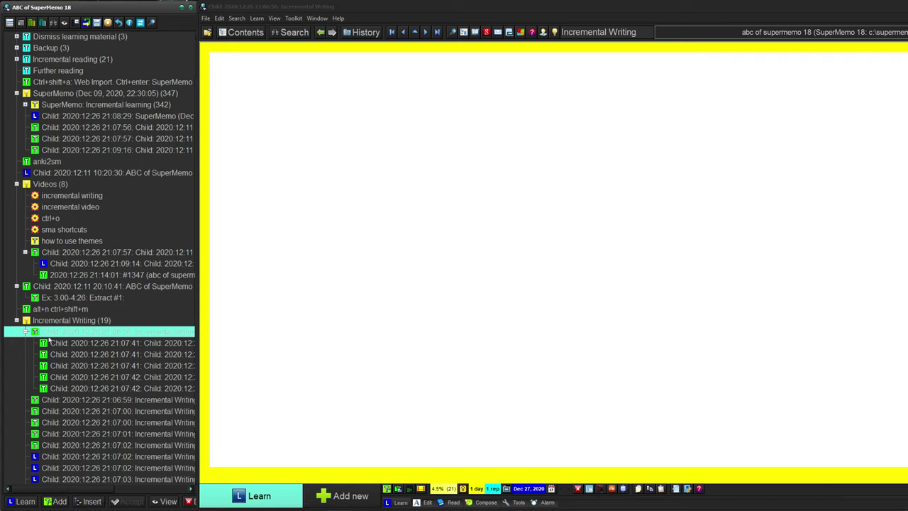
click(381, 299)
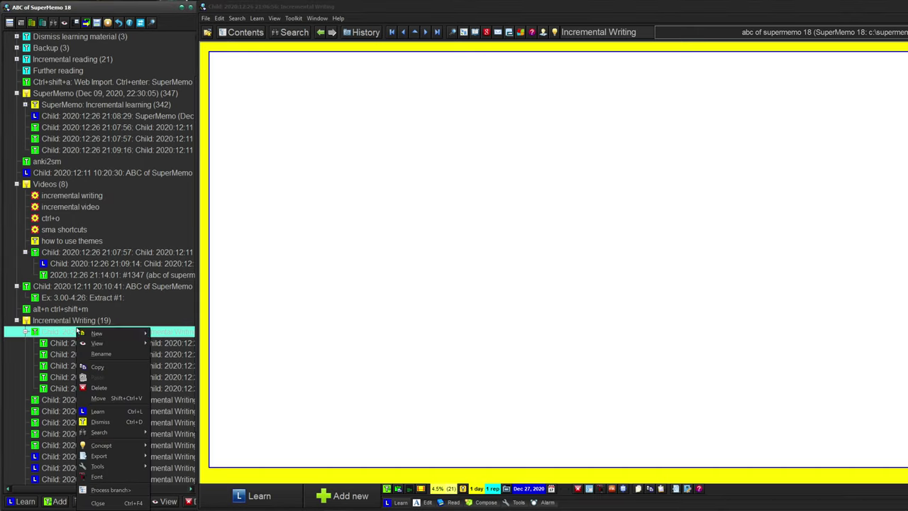
Look up the shortcut for moving an element and enter "shift+ctrl+v" as text in Incremental Writing's first child topic
right_click(78, 330)
click(110, 366)
click(284, 251)
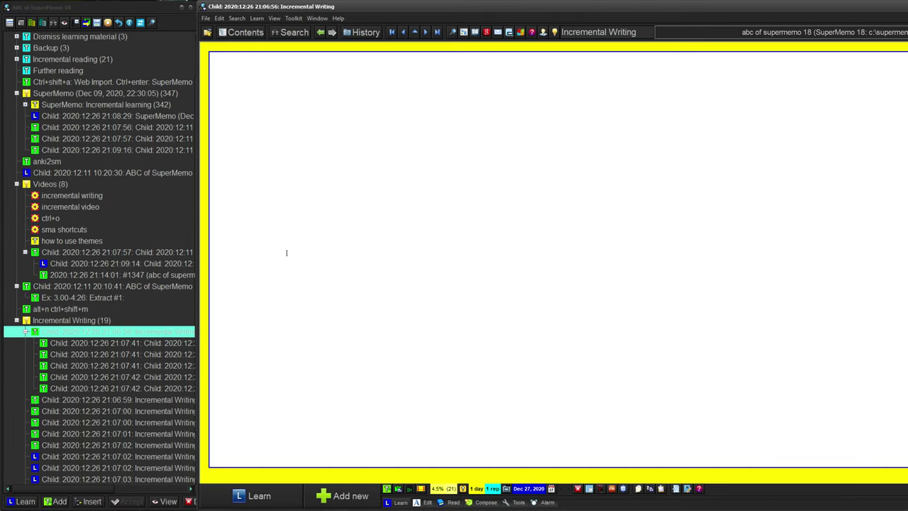
text(shift+ctrl+v)
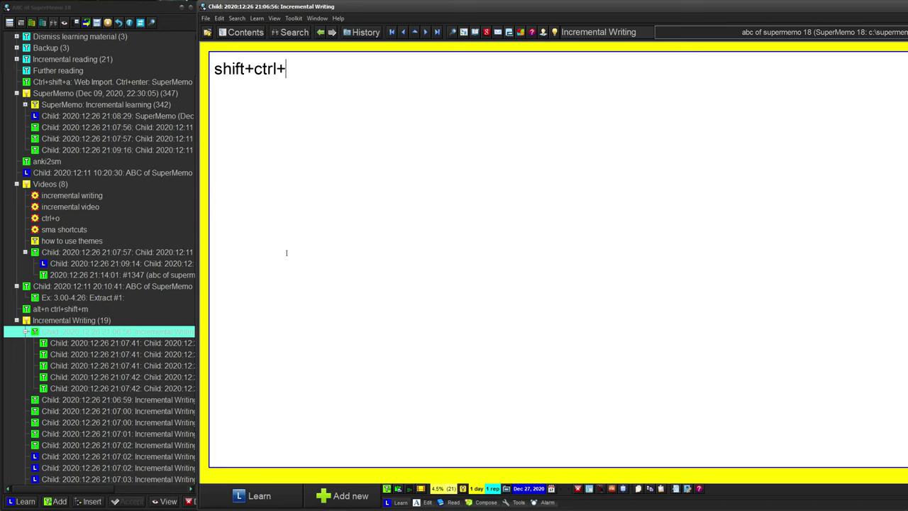
Move the entire shift+ctrl+v branch, including its child topics, into the Videos concept branch
right_click(190, 326)
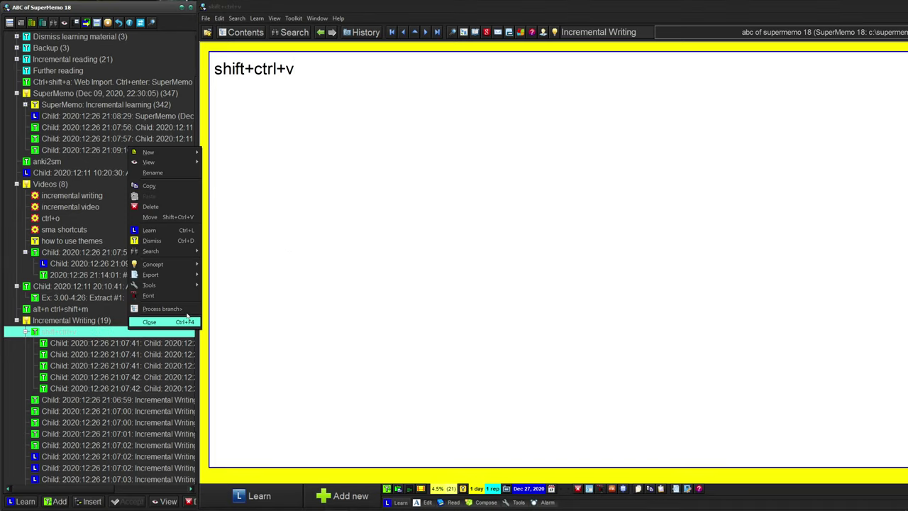
click(165, 310)
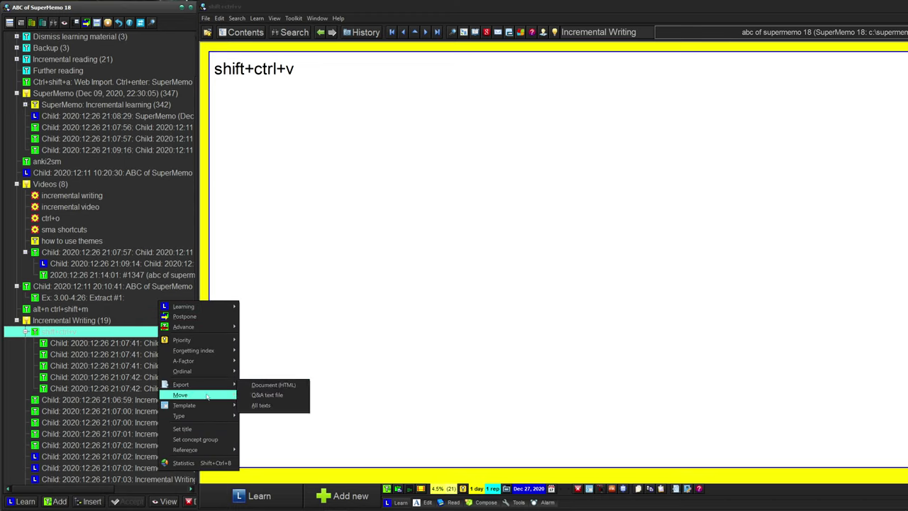
mouse_move(215, 395)
click(265, 396)
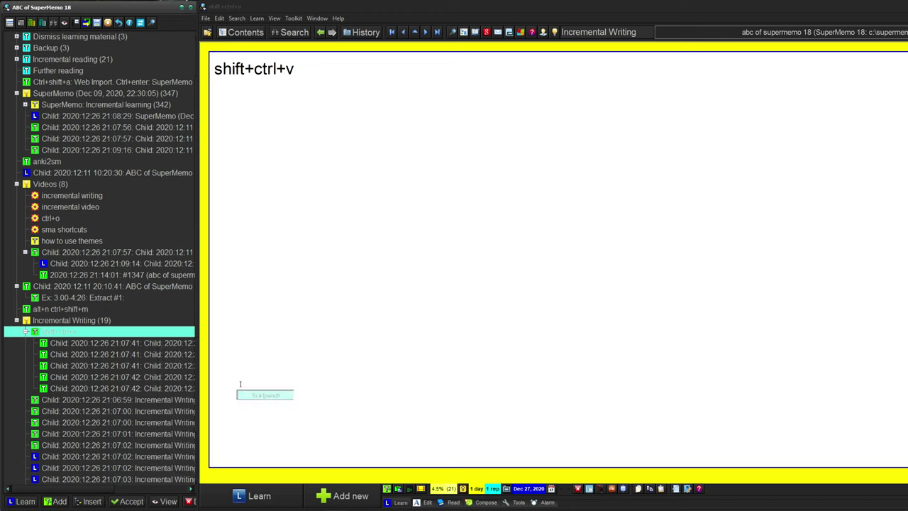
double_click(61, 186)
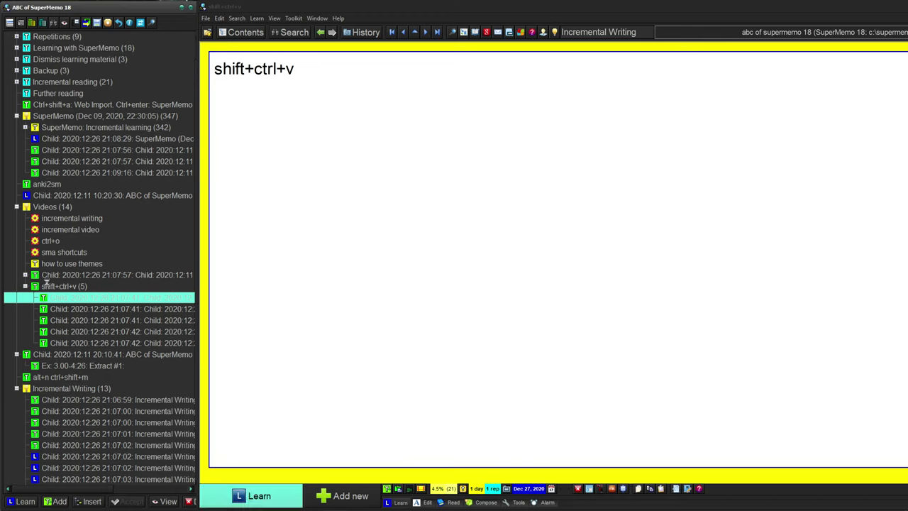
Check which concept group the first child topic of the shift+ctrl+v branch has in its element parameters
click(47, 285)
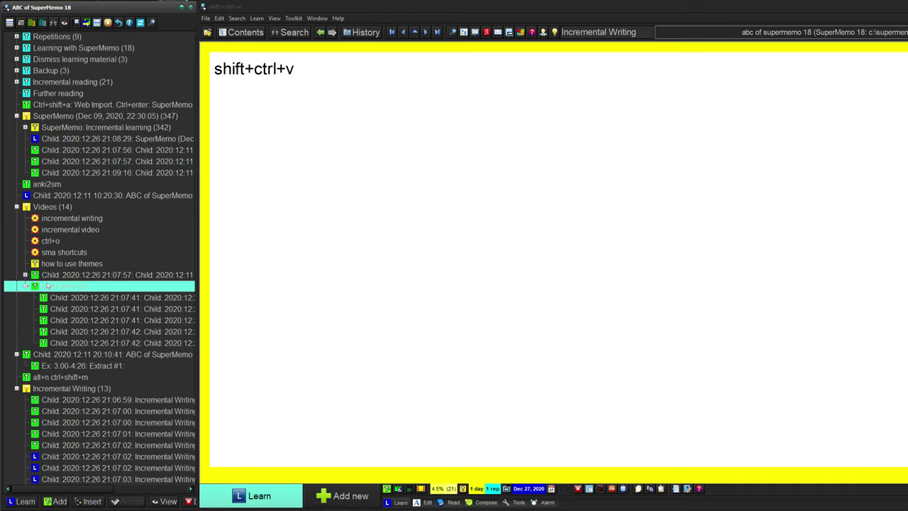
key(Down)
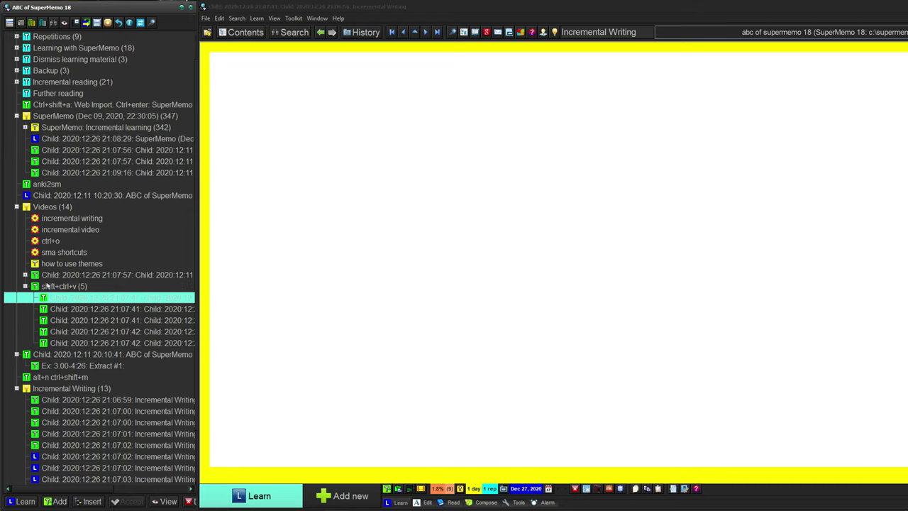
key(ctrl+shift+p)
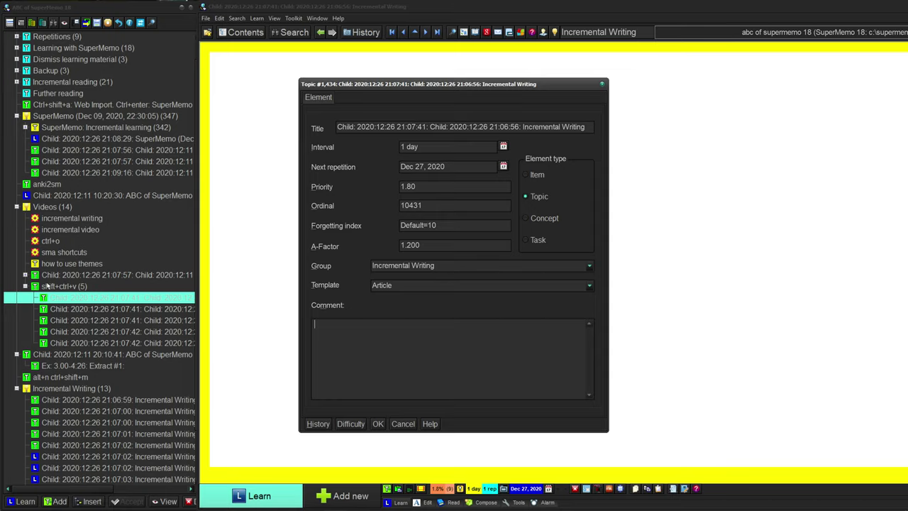
key(Escape)
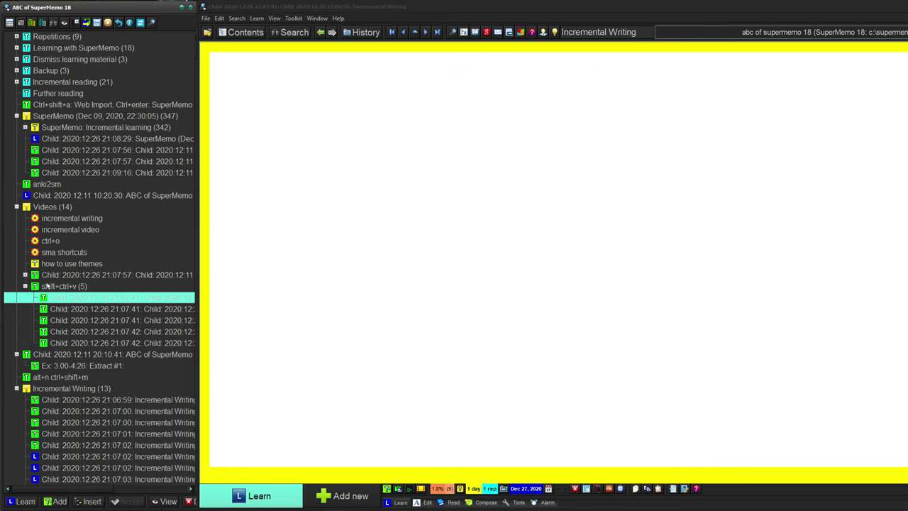
Add the line "ctrl+space: subset view" below the existing text of the shift+ctrl+v topic
click(46, 285)
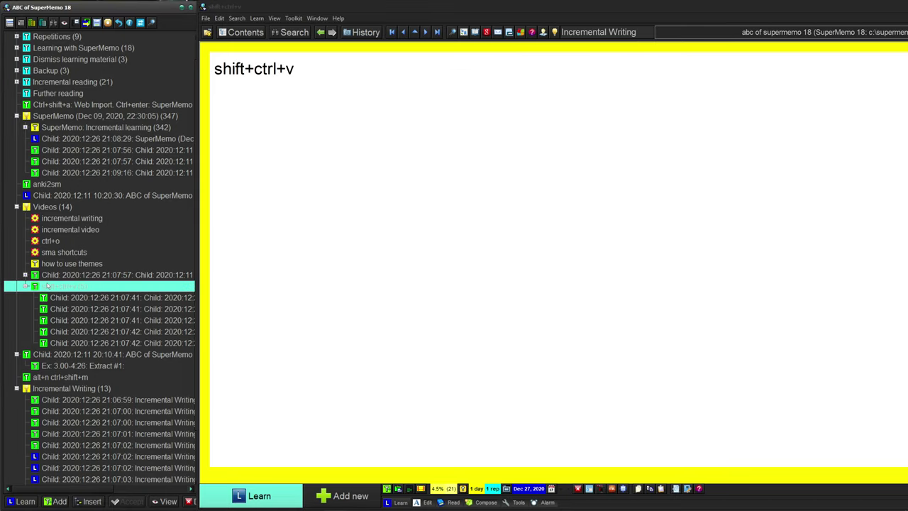
click(460, 126)
key(Return)
text(ctrl+)
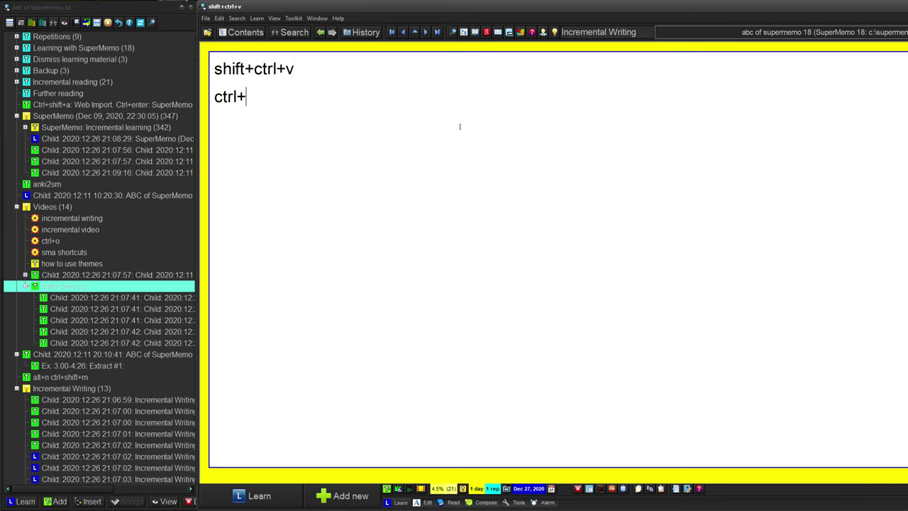
text(space: subset view)
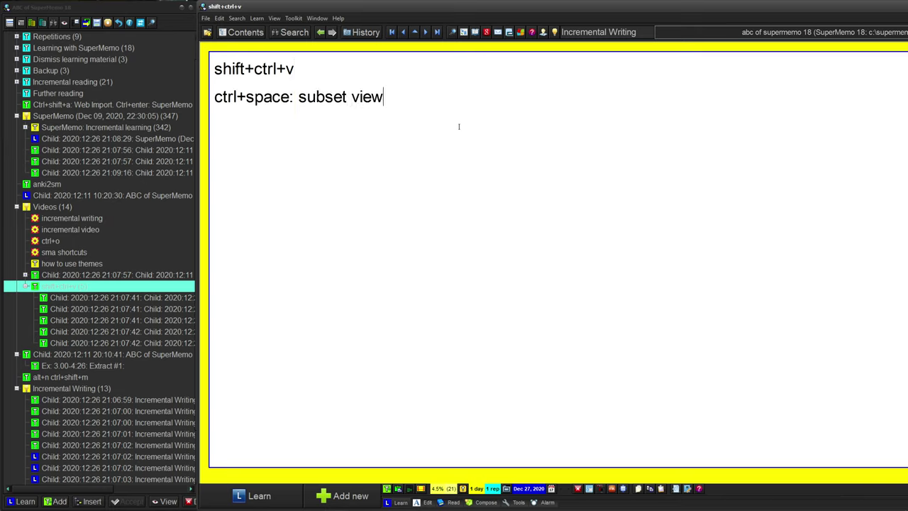
Set the concept group of all elements in the shift+ctrl+v branch to Videos through a subset view
key(ctrl+space)
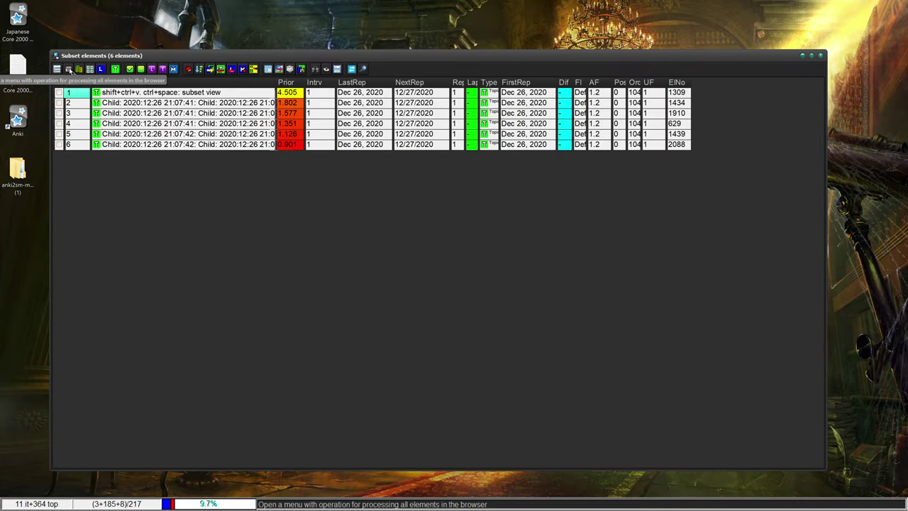
click(68, 69)
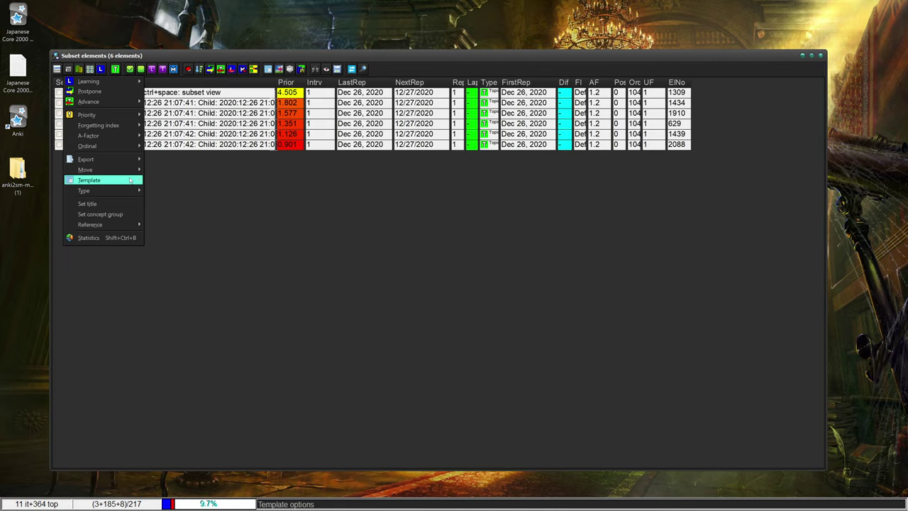
click(114, 214)
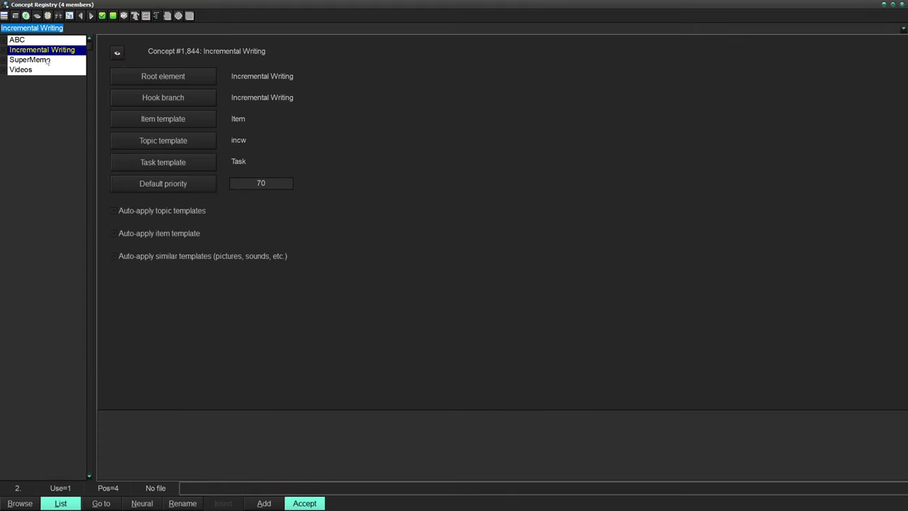
double_click(40, 70)
key(Return)
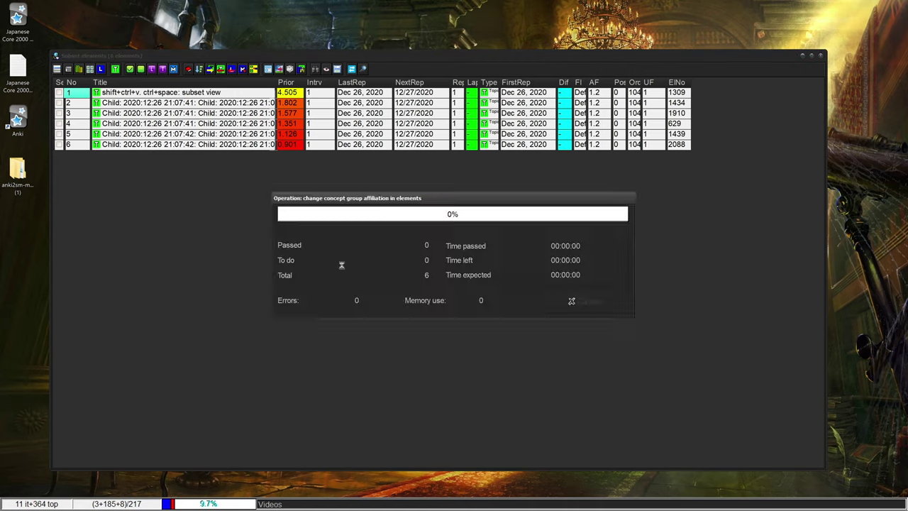
key(Return)
key(Escape)
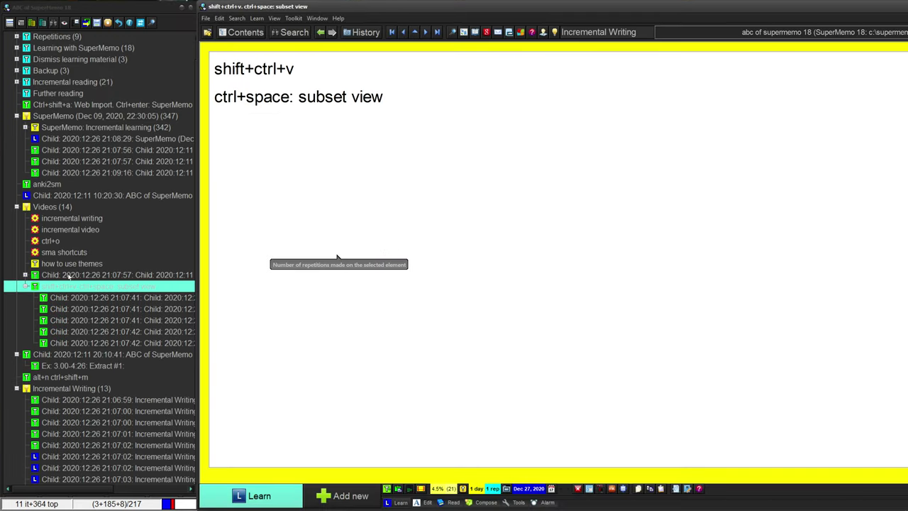
Check the concept group in the element parameters of the branch's second child topic
click(57, 308)
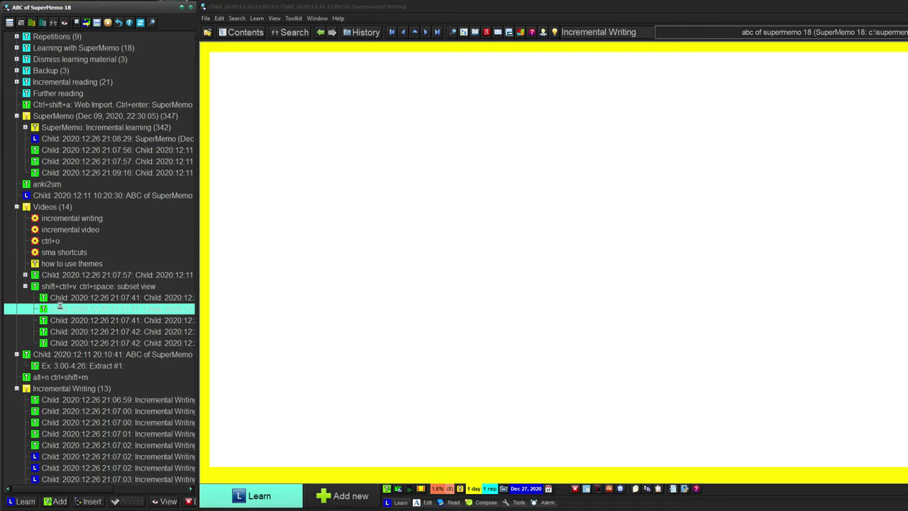
key(ctrl+shift+p)
key(Escape)
Move the shift+ctrl+v branch to the Incremental Writing concept using branch processing
click(40, 287)
right_click(40, 287)
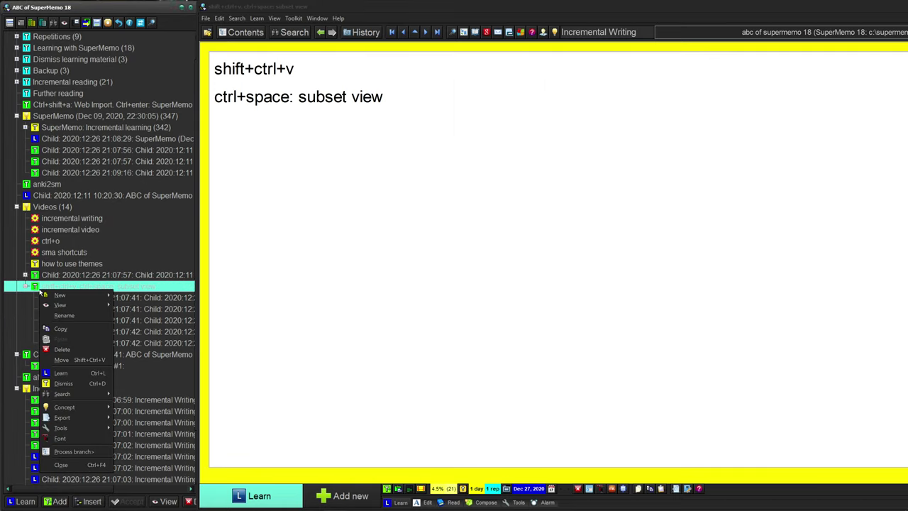
click(74, 451)
mouse_move(114, 367)
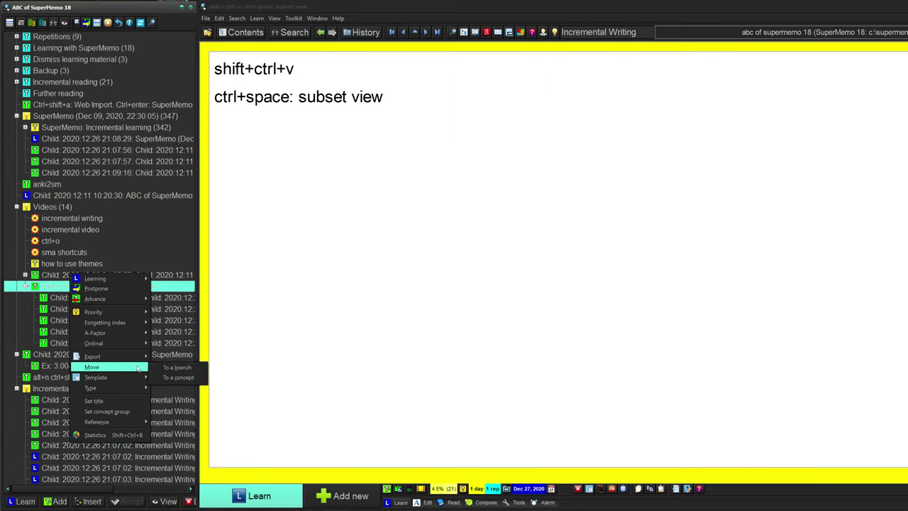
click(171, 377)
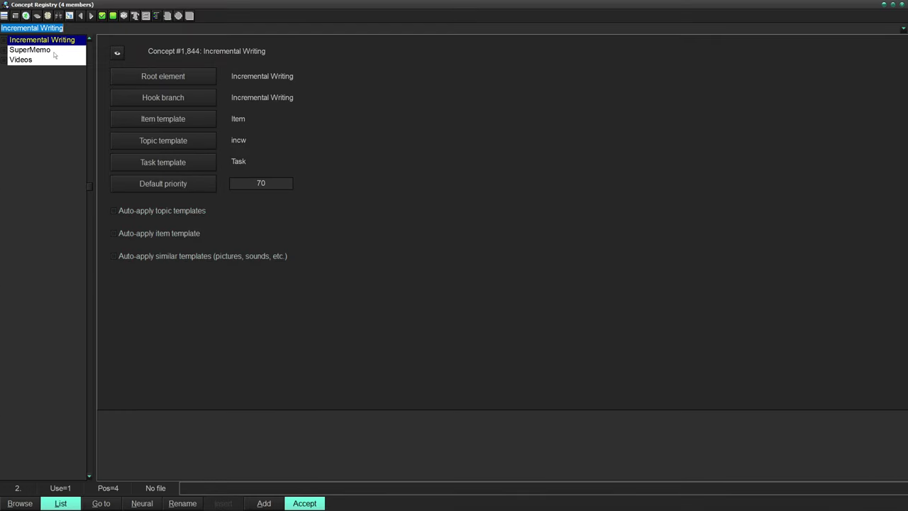
double_click(32, 40)
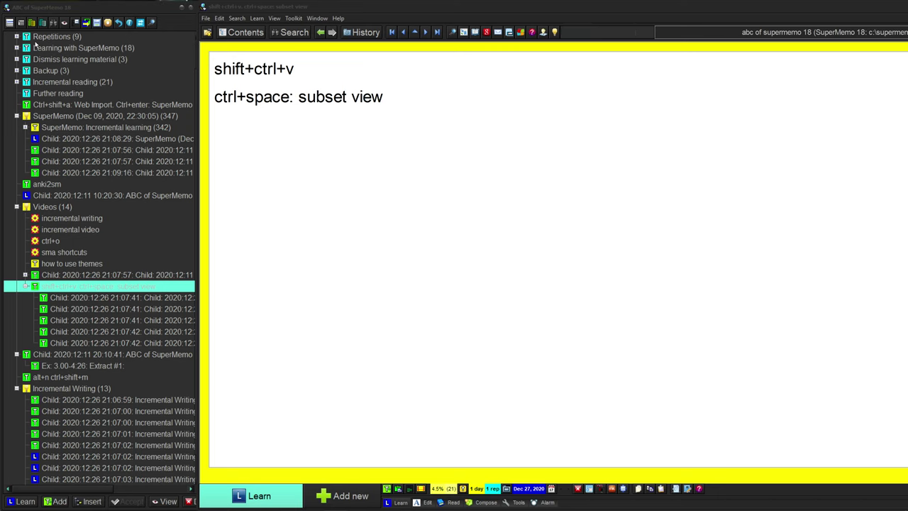
Inspect the moved branch under Incremental Writing and check the concept group of its second child topic
click(50, 415)
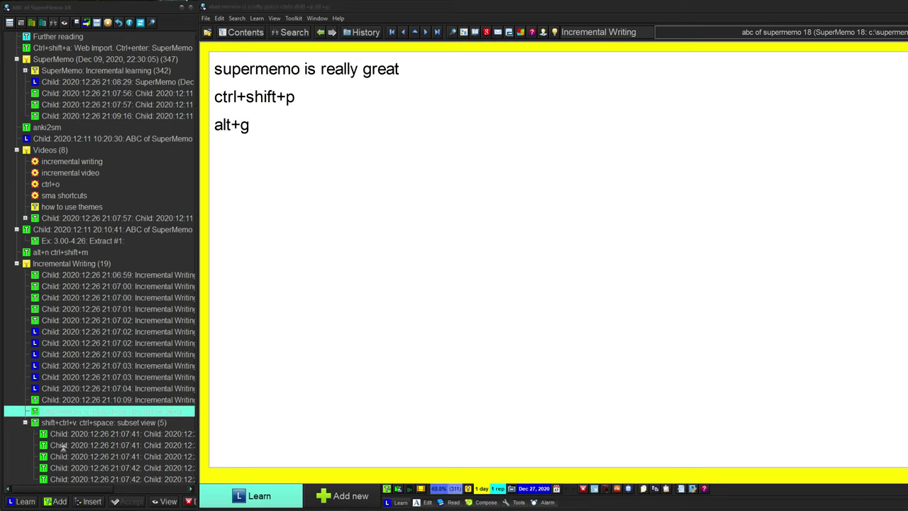
click(61, 444)
key(ctrl+shift+p)
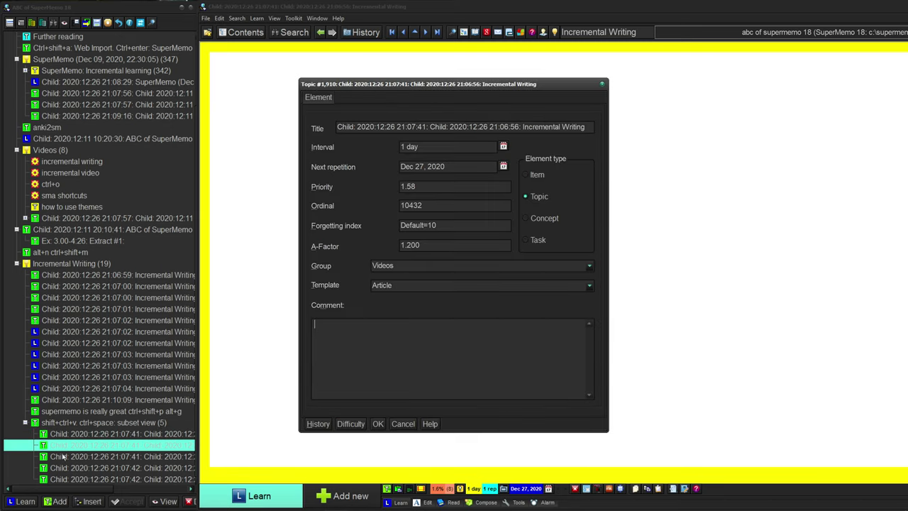
key(Escape)
Transfer all elements of the shift+ctrl+v branch from a subset view to the Videos concept, and review the Videos branch
click(100, 423)
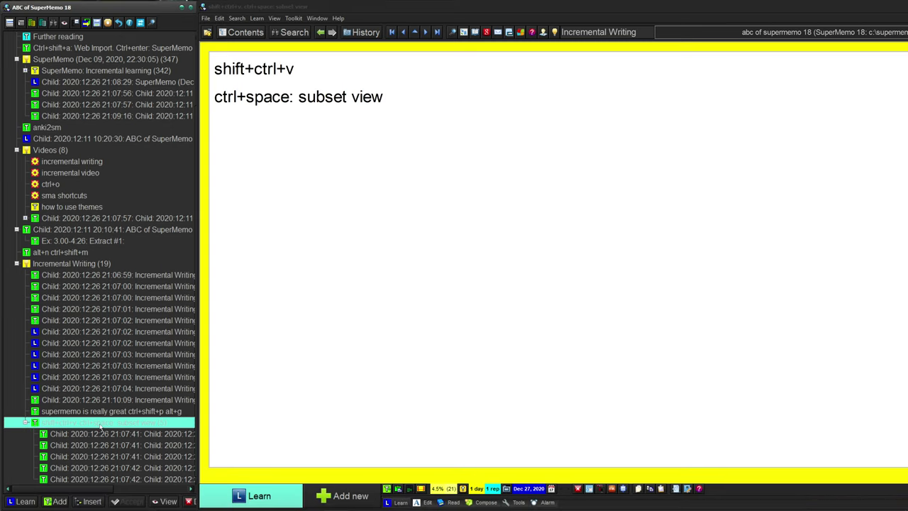
key(ctrl+space)
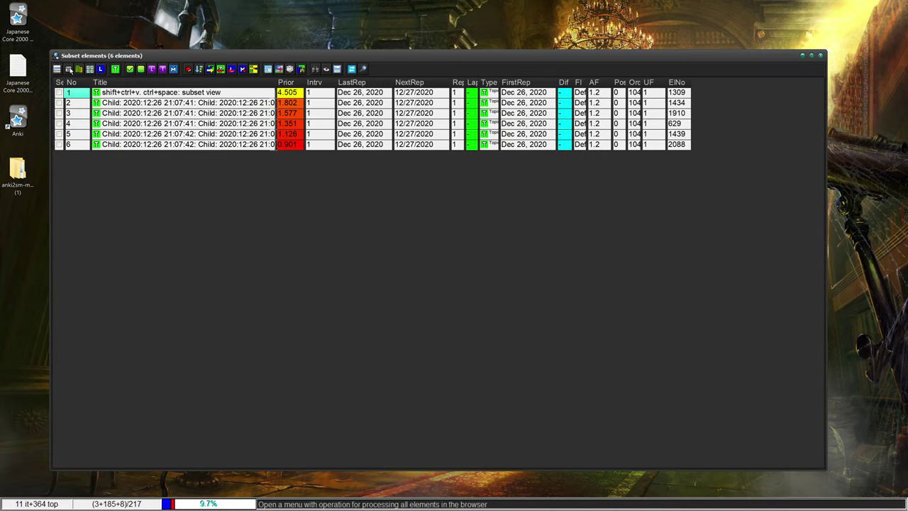
click(69, 69)
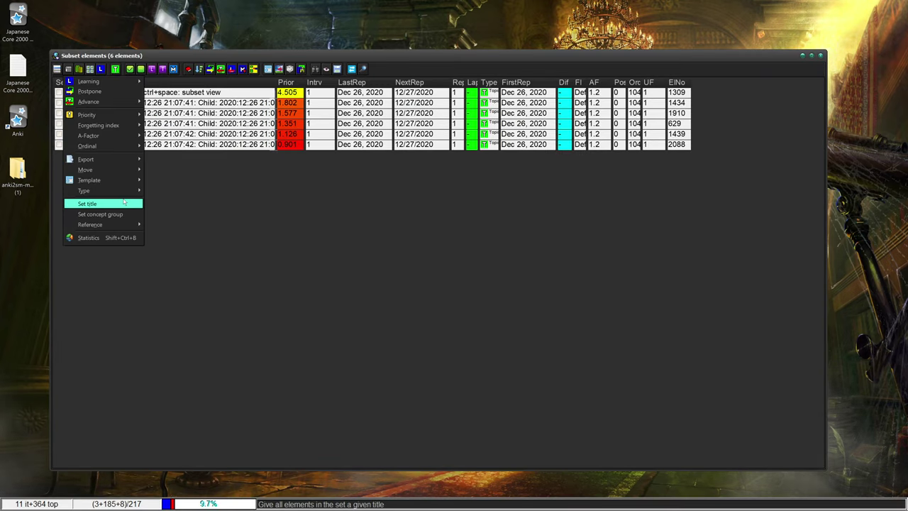
mouse_move(121, 170)
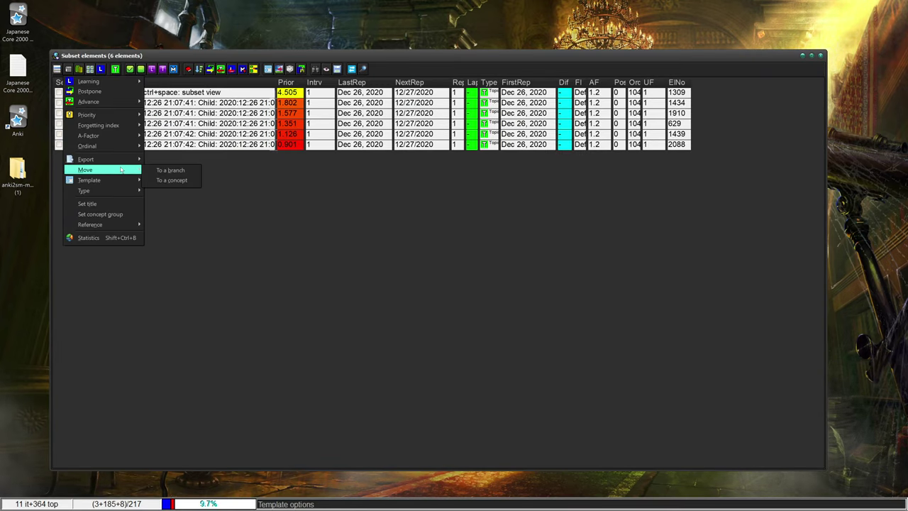
click(179, 182)
double_click(36, 61)
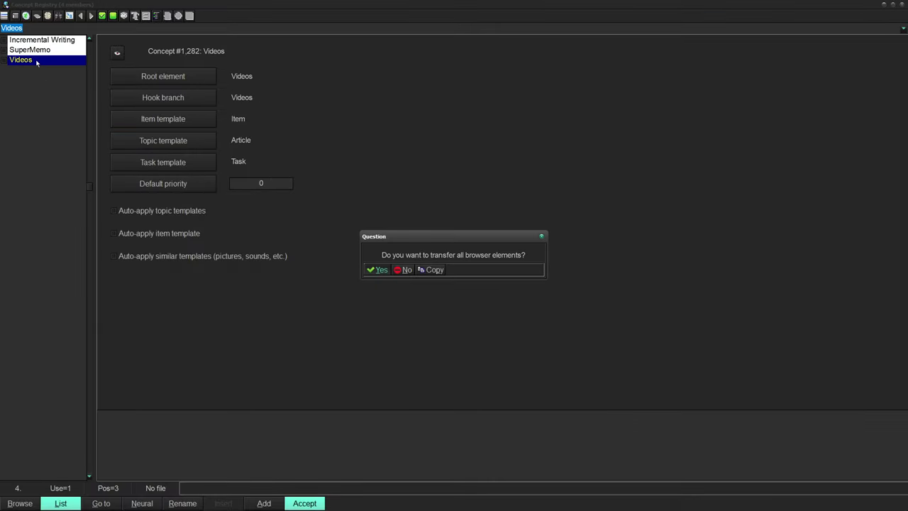
click(376, 271)
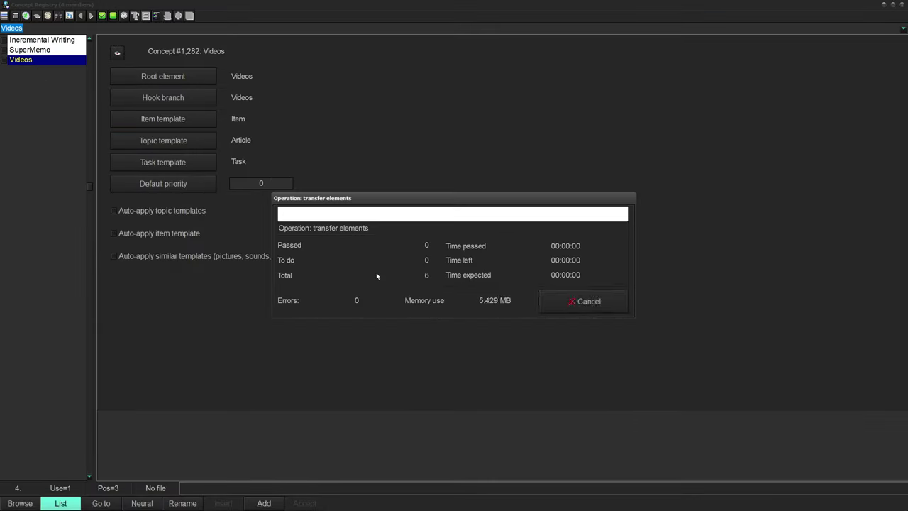
click(376, 270)
key(Escape)
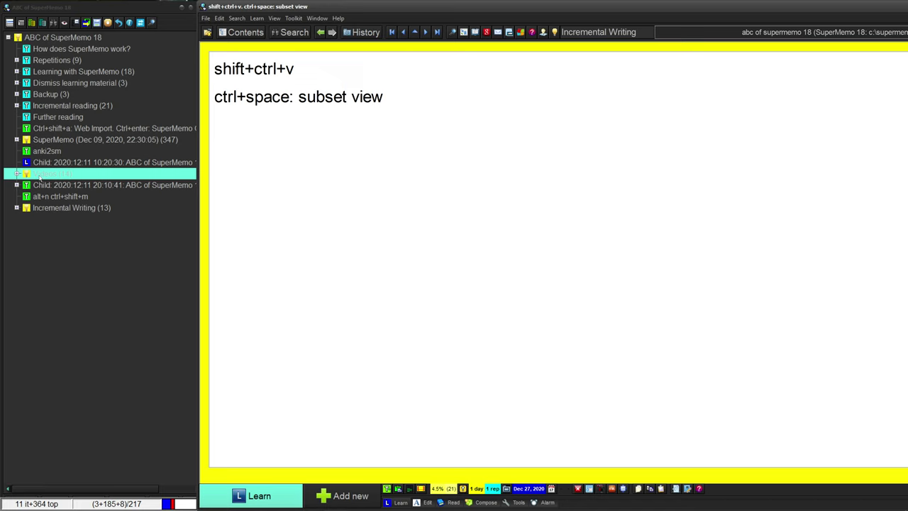
click(16, 173)
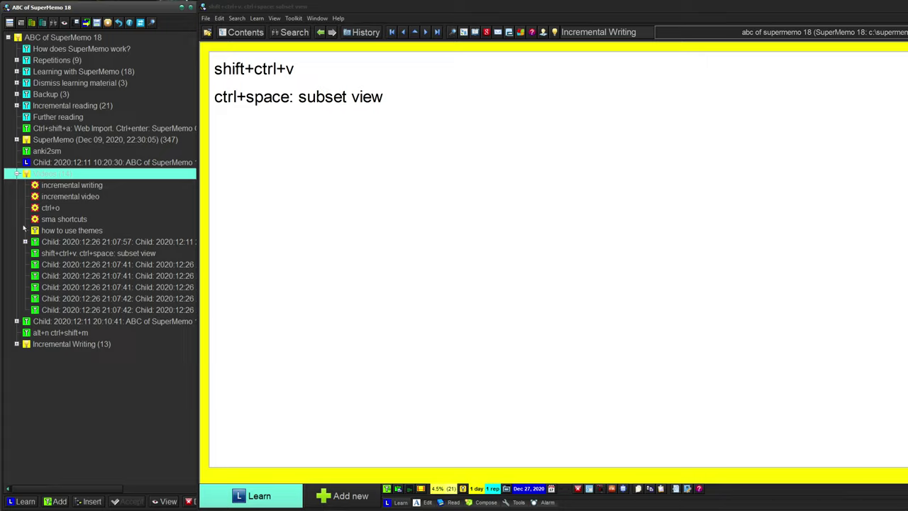
click(17, 174)
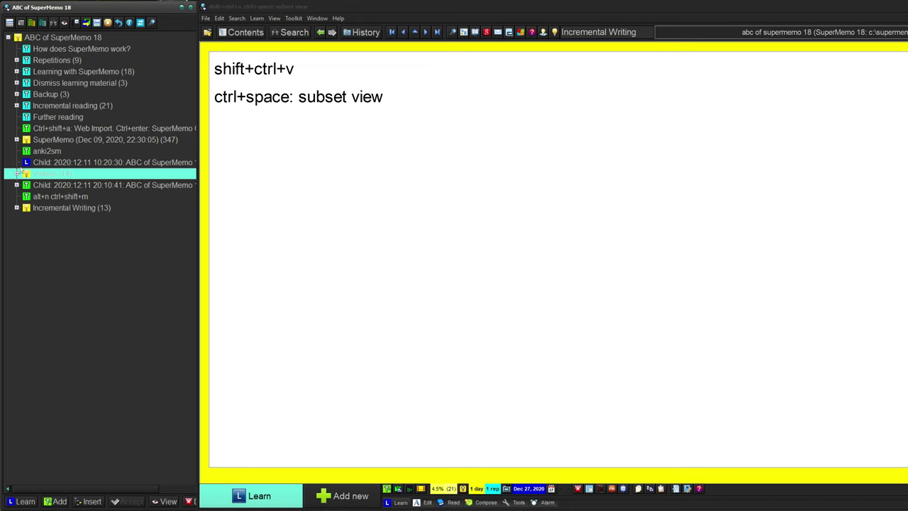
Create a folder named "todo branch" under the ABC of SuperMemo 18 root element
click(32, 38)
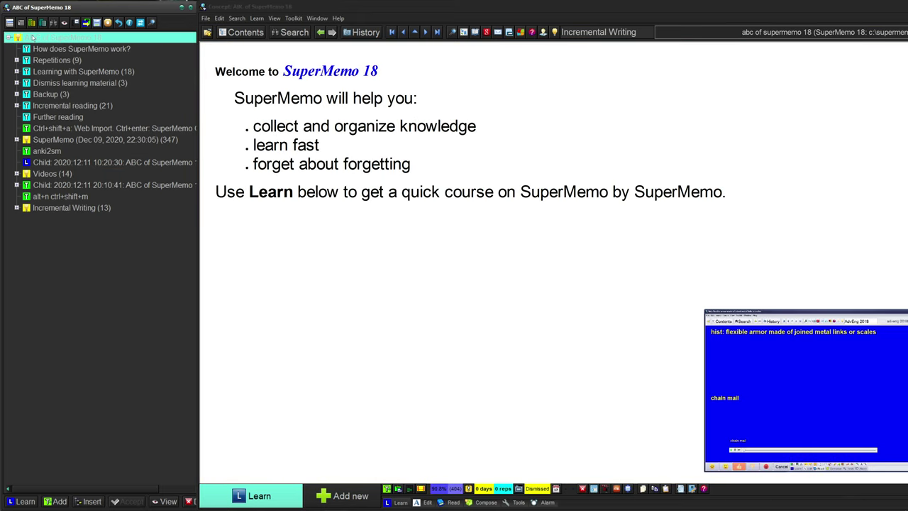
right_click(33, 38)
mouse_move(64, 41)
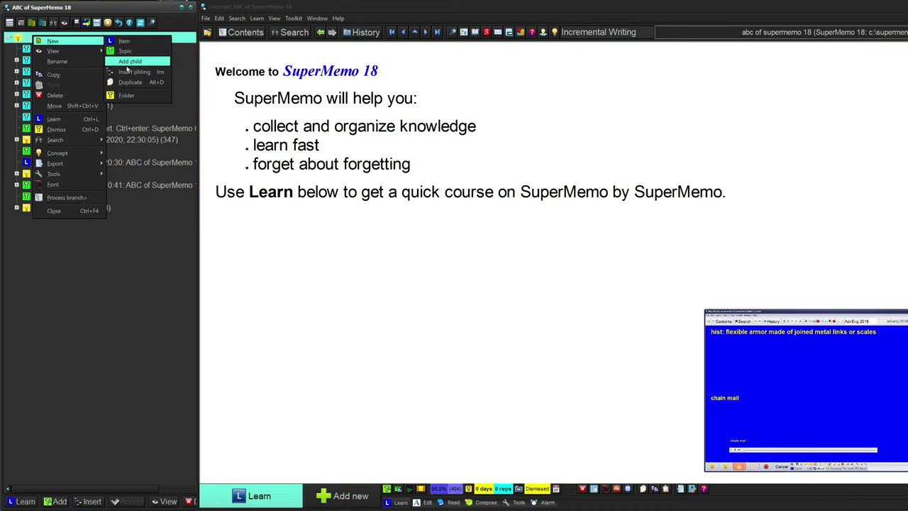
click(142, 94)
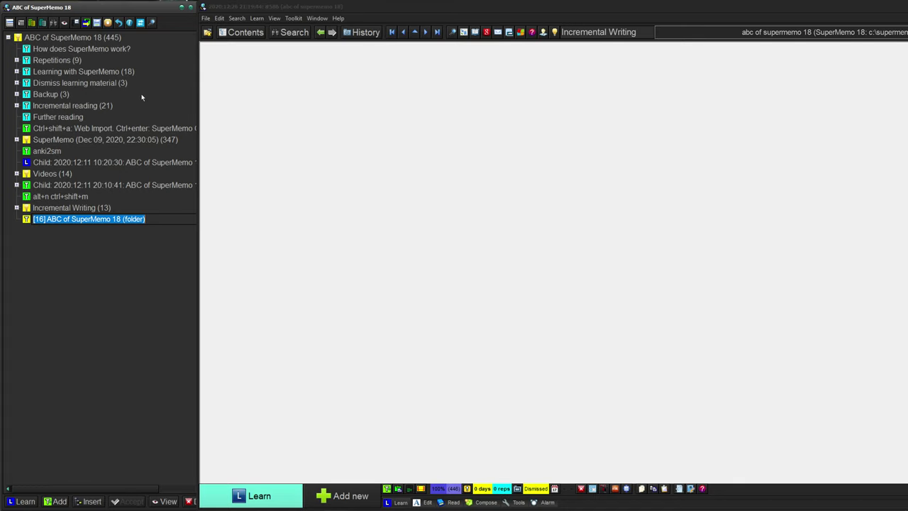
text(to)
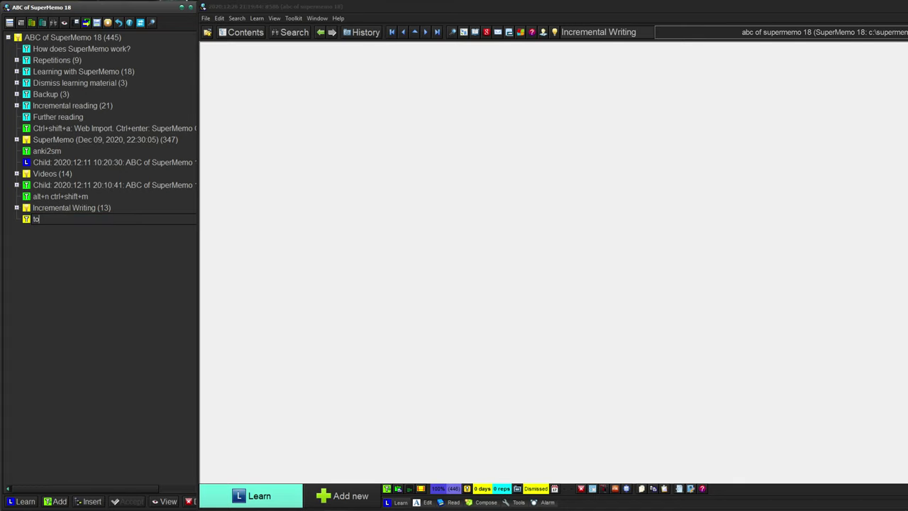
text(do items)
key(Return)
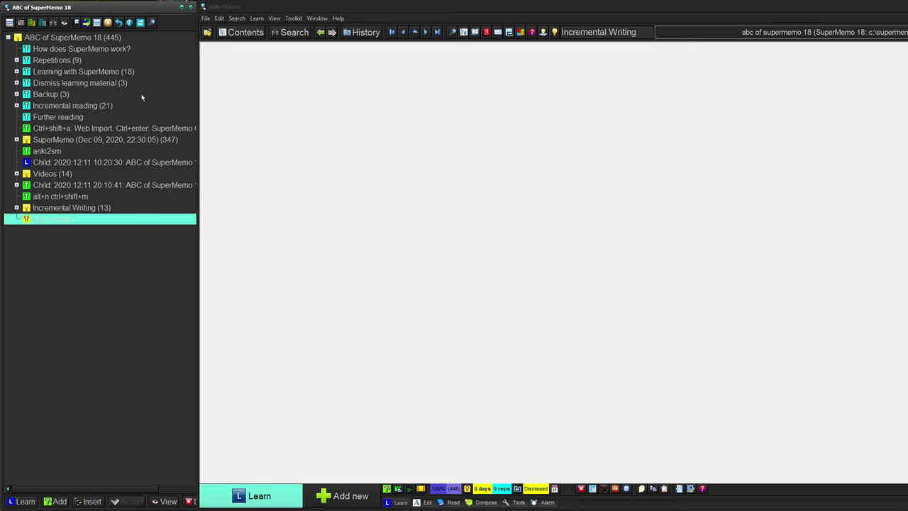
Create a folder named "processed branch" under the ABC of SuperMemo 18 root element
right_click(46, 38)
mouse_move(68, 44)
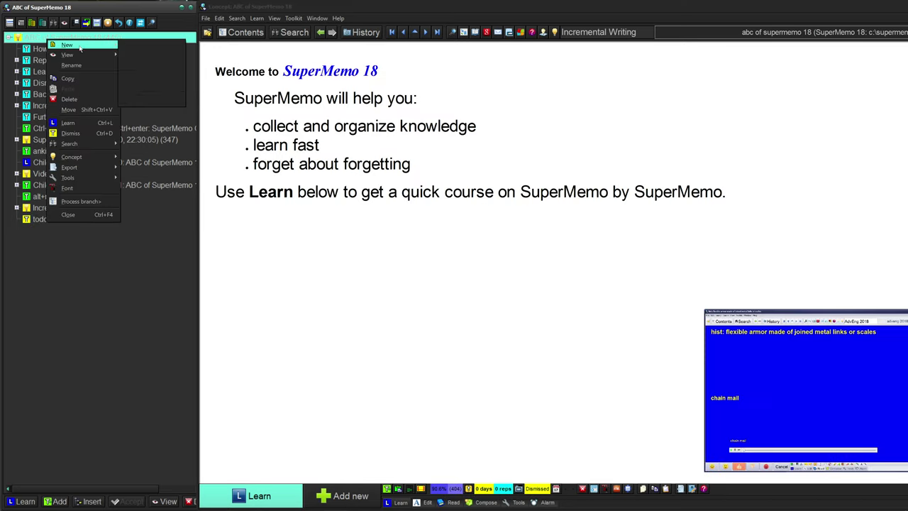
click(167, 99)
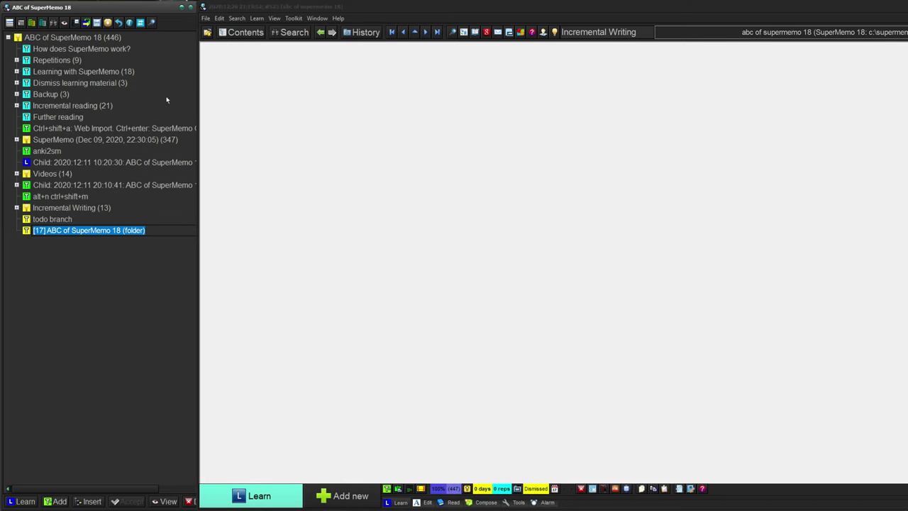
text(folder branch)
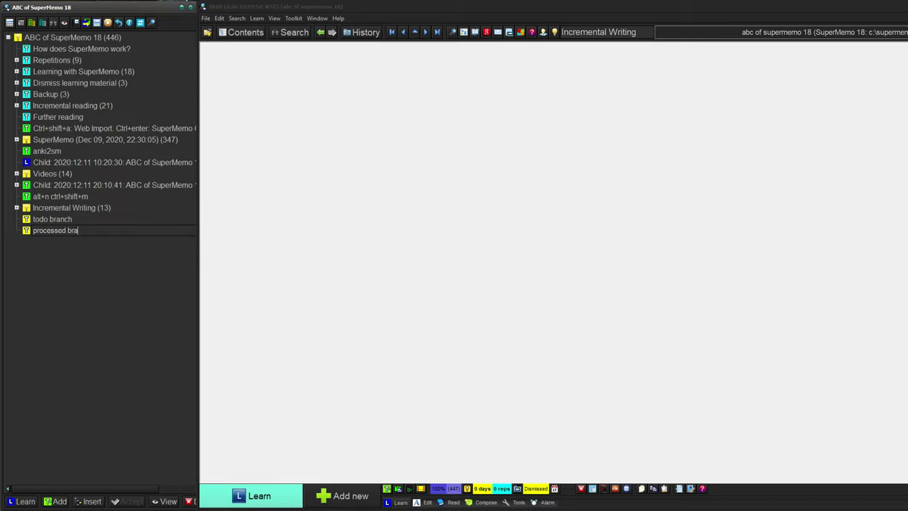
key(Return)
Turn the todo branch and processed branch folders into concepts, keeping their existing names
key(Up)
key(Return)
key(Escape)
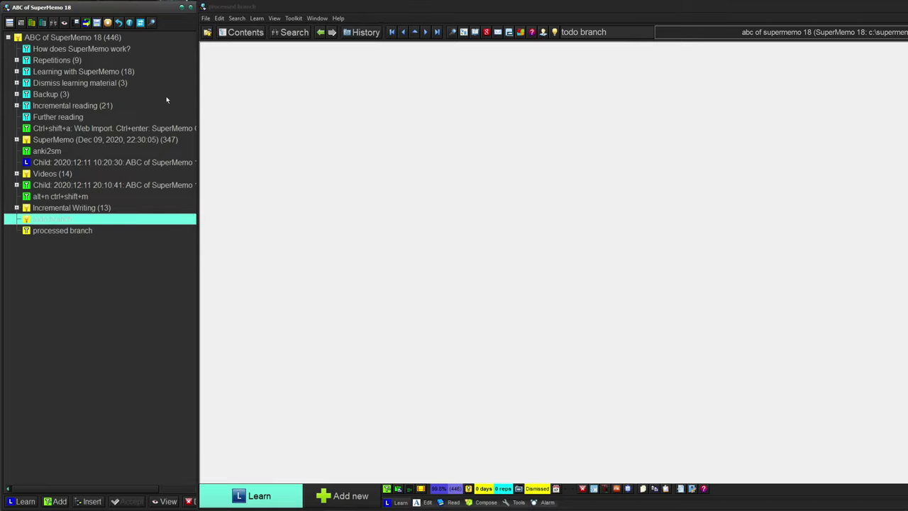
key(Down)
key(Return)
key(Return)
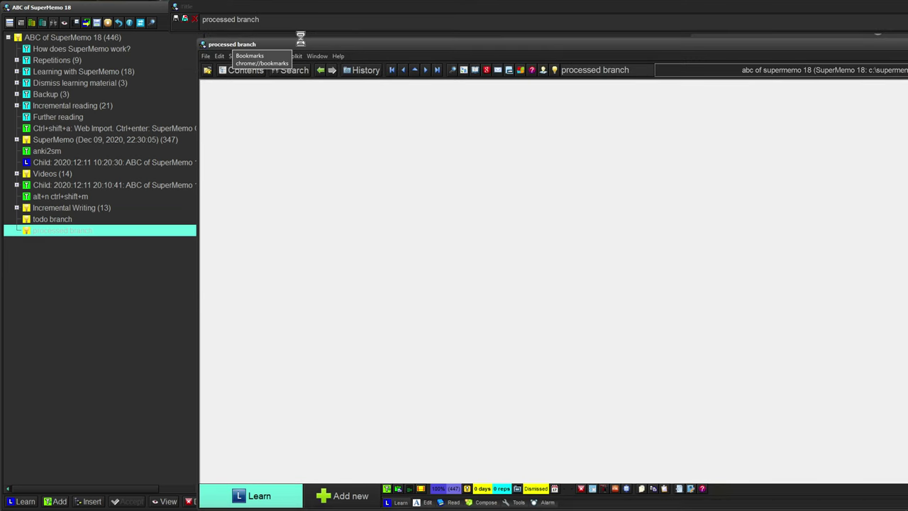
Switch to the Edge browser and open the SuperMemo Guru wiki main page
key(alt+Tab)
key(alt+Tab)
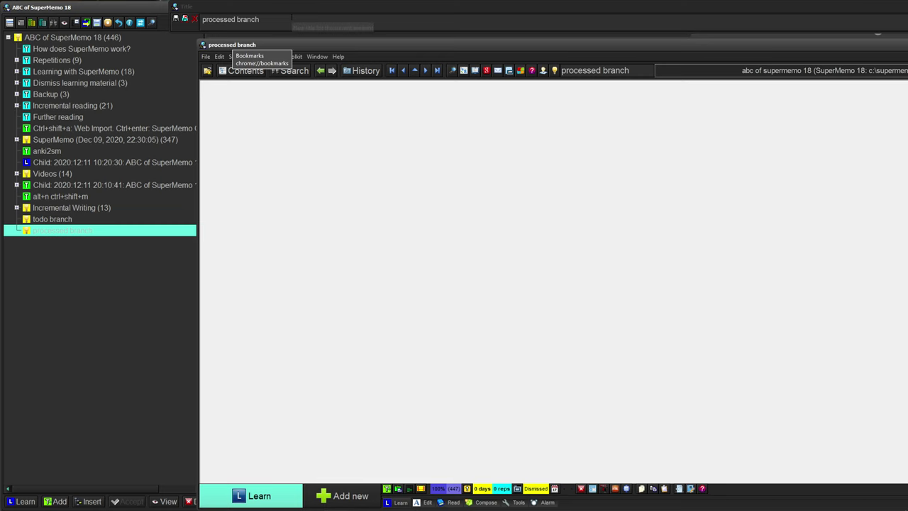
key(alt+Tab)
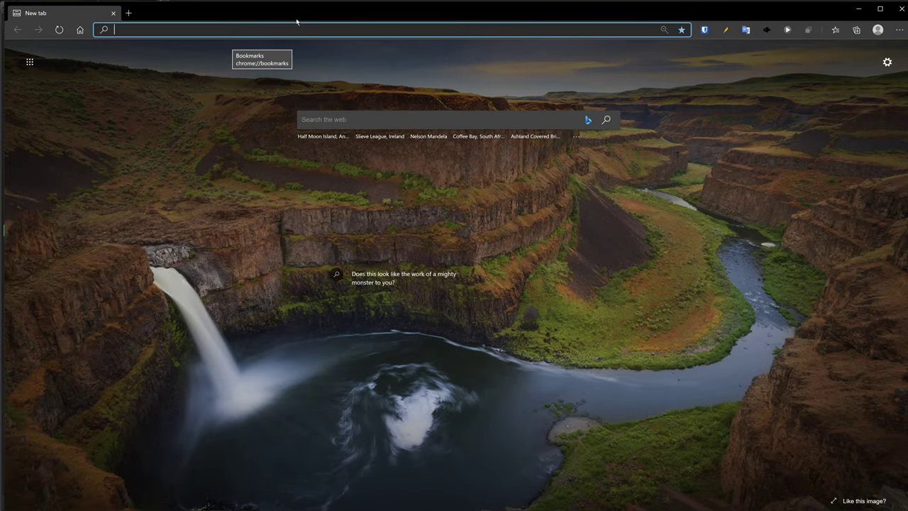
text(supermemo)
key(Return)
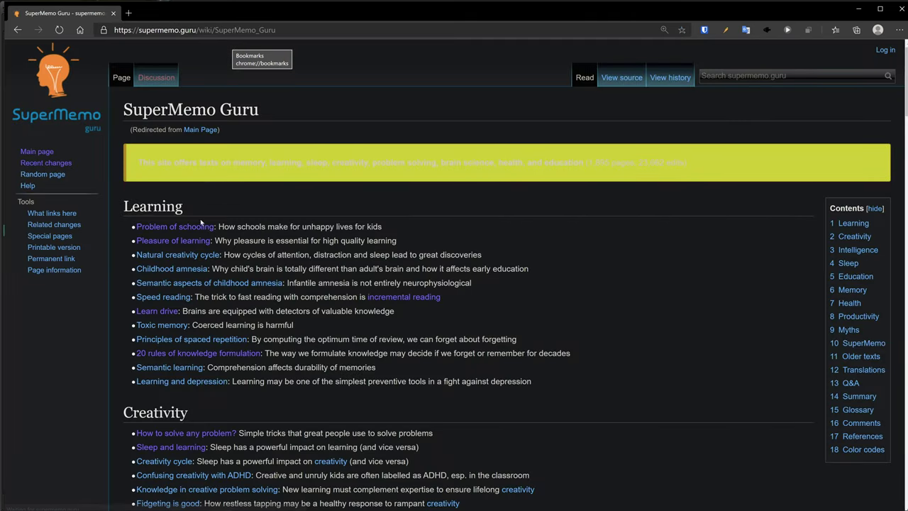
Open the Problem of Schooling, Pleasure of learning and Natural creativity cycle articles in separate tabs and close the wiki's main page
middle_click(198, 227)
middle_click(191, 241)
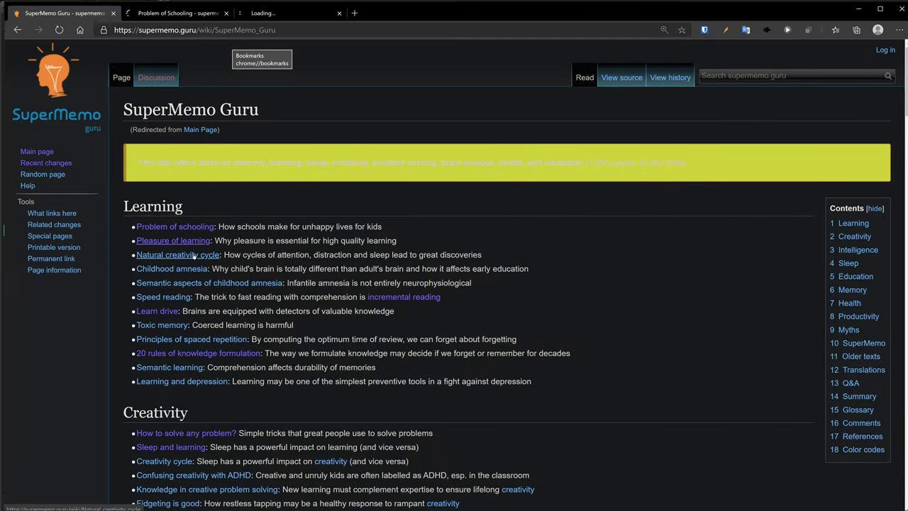
middle_click(194, 257)
key(ctrl+w)
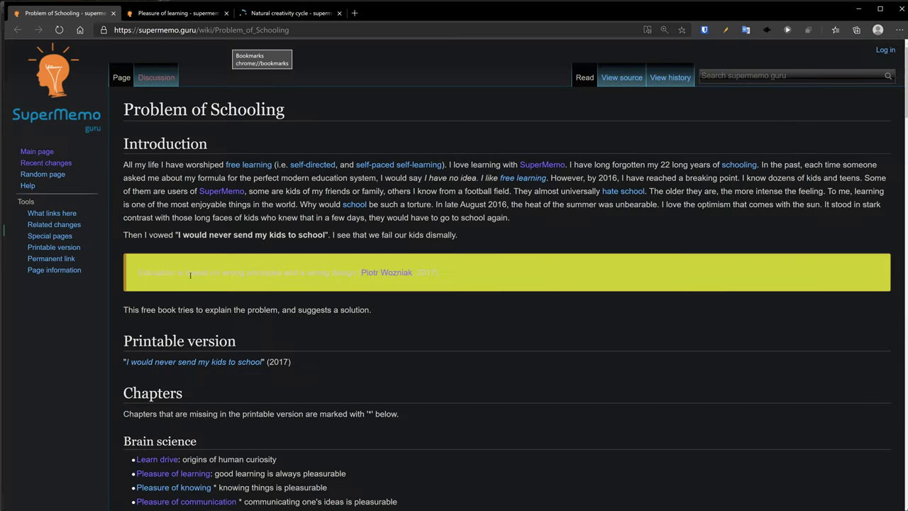
key(ctrl+Tab)
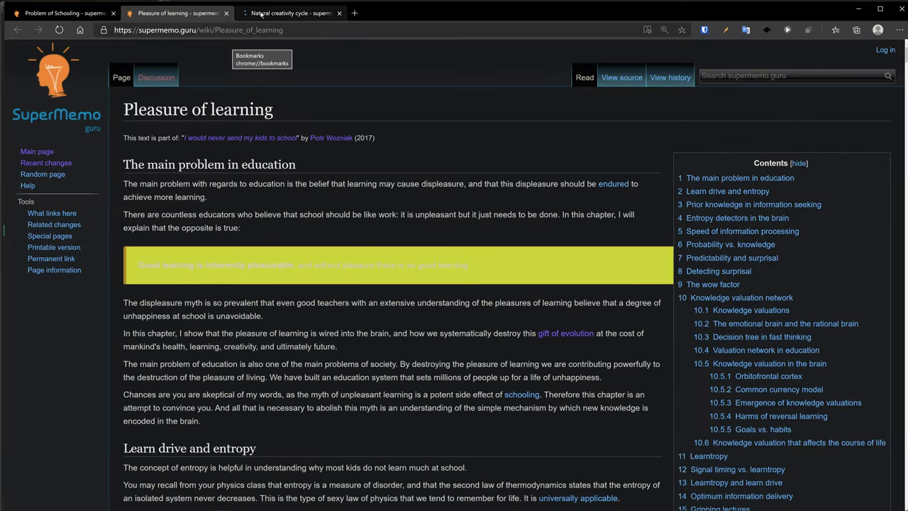
click(261, 14)
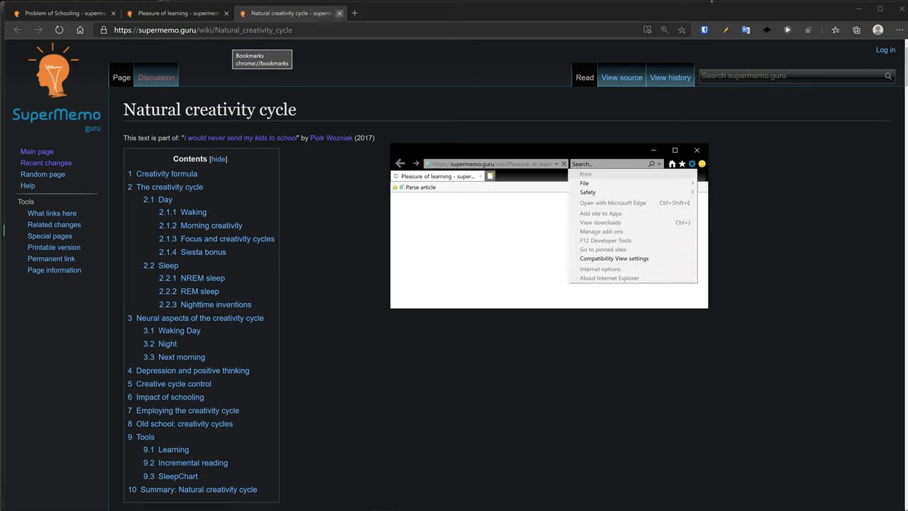
Parse the Problem of Schooling article in Internet Explorer and return to the SuperMemo collection
key(alt+Tab)
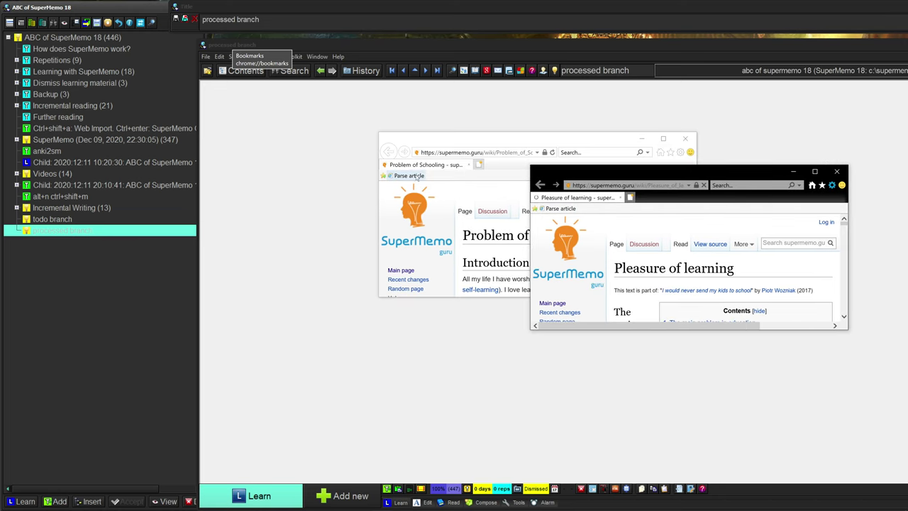
click(418, 178)
key(alt+Tab)
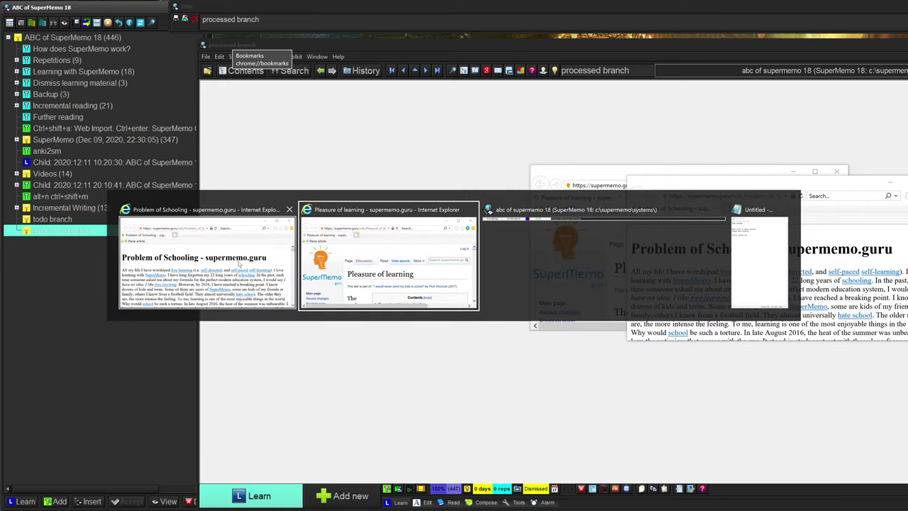
click(531, 221)
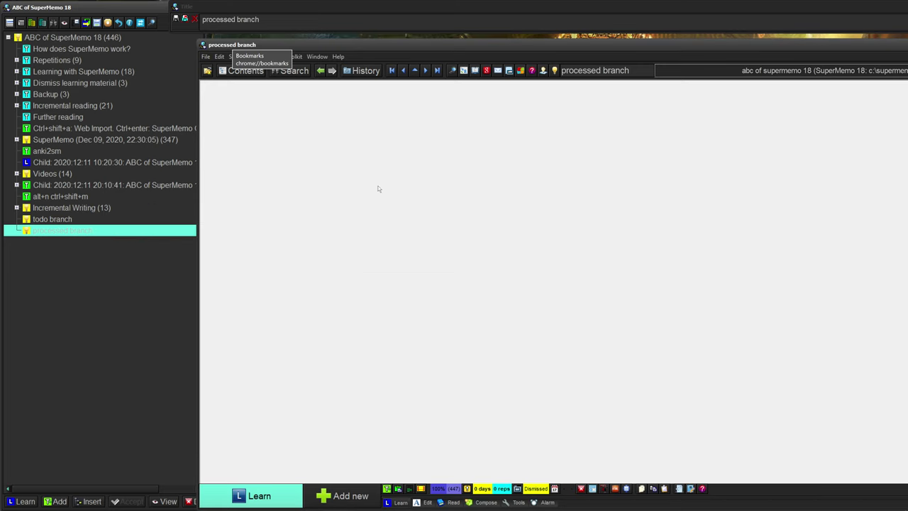
Import both web articles as local pages into the todo branch concept group with browser closing enabled, and view the imported Problem of Schooling topic
key(ctrl+shift+a)
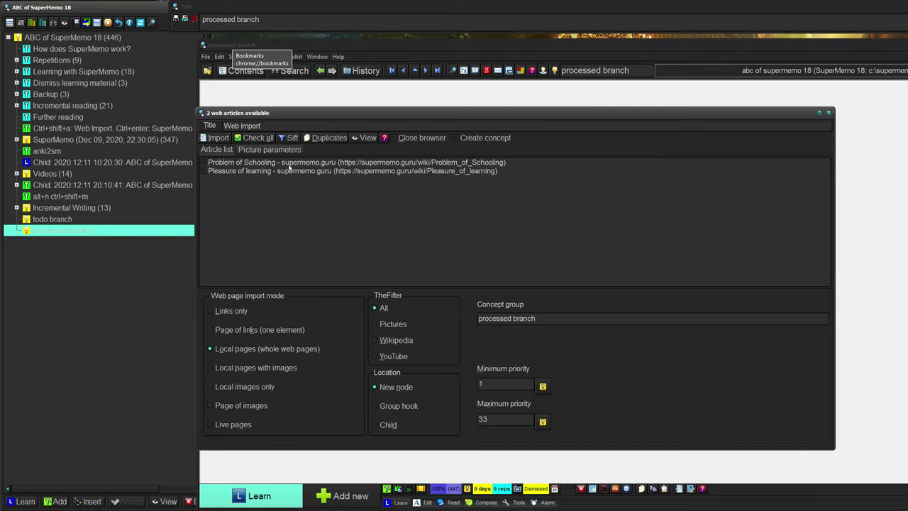
click(289, 164)
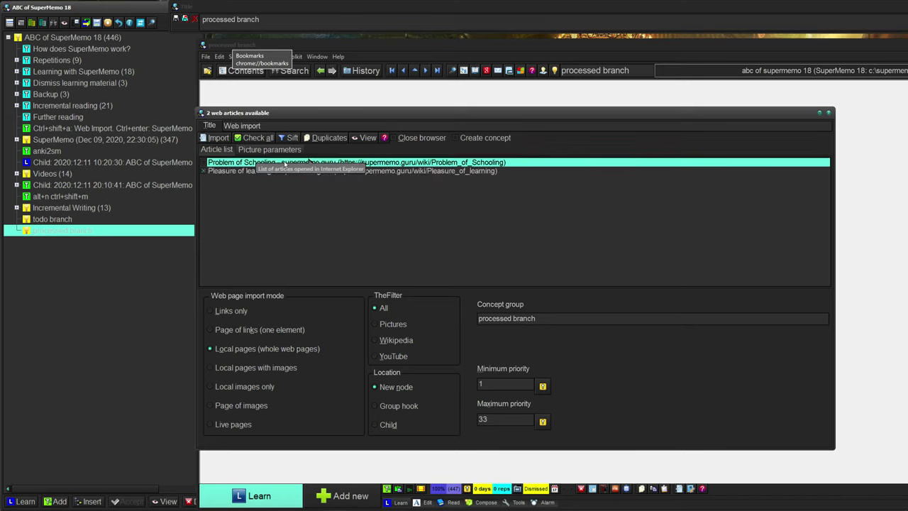
click(515, 323)
text(todo)
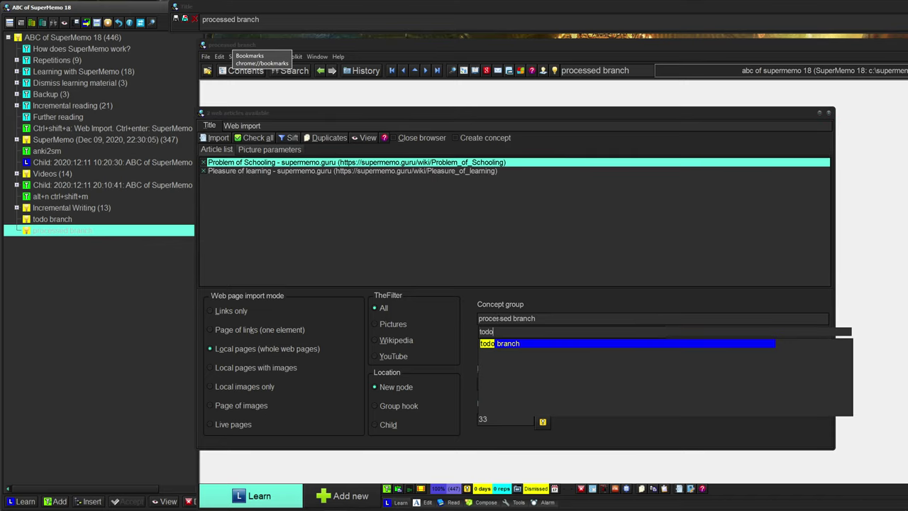
key(Return)
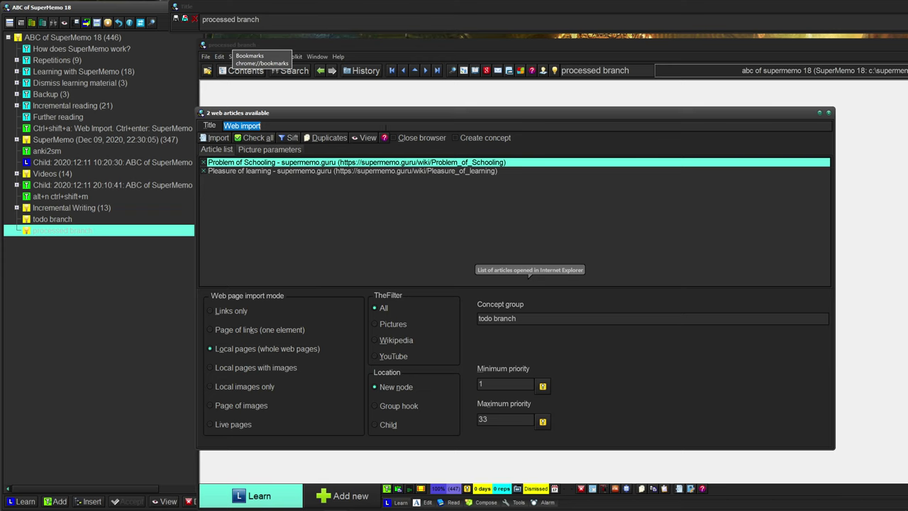
click(419, 137)
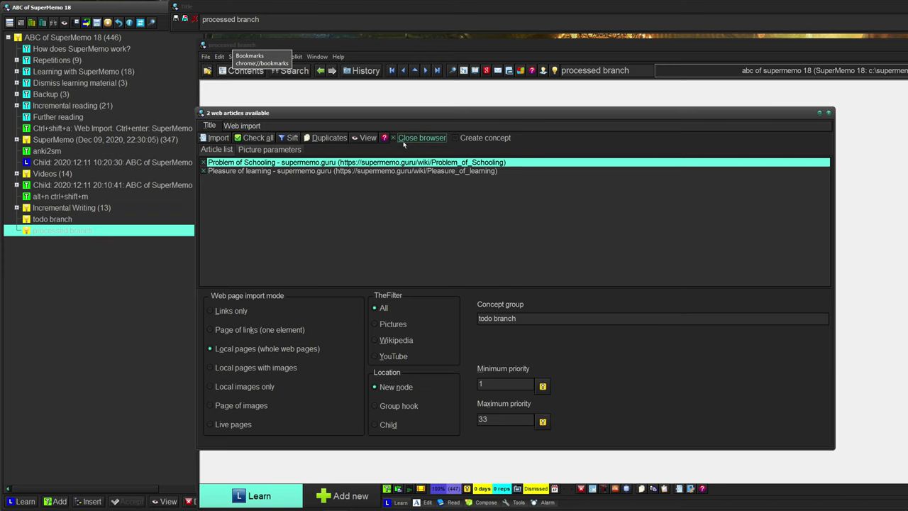
click(216, 139)
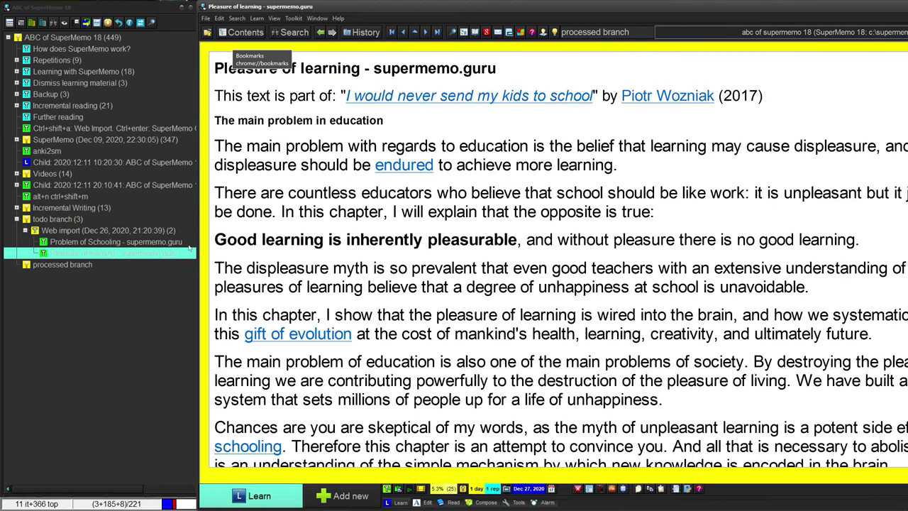
click(123, 218)
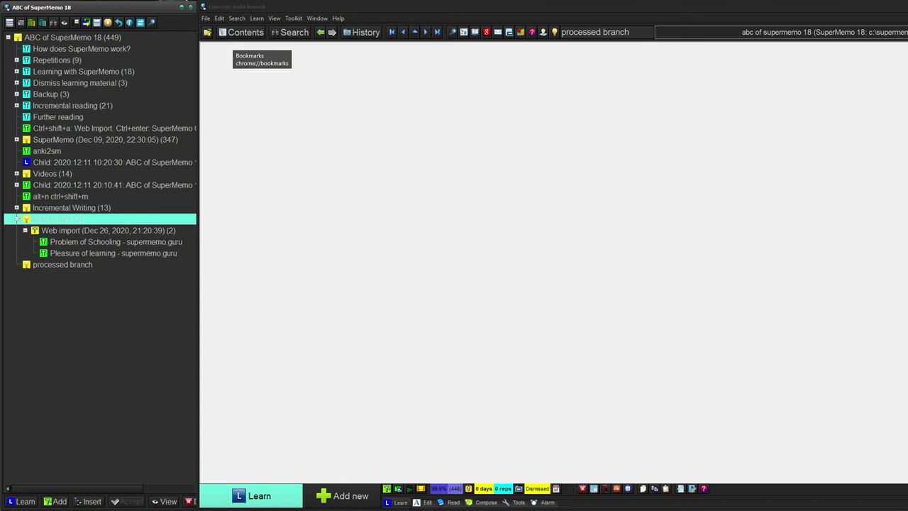
click(85, 242)
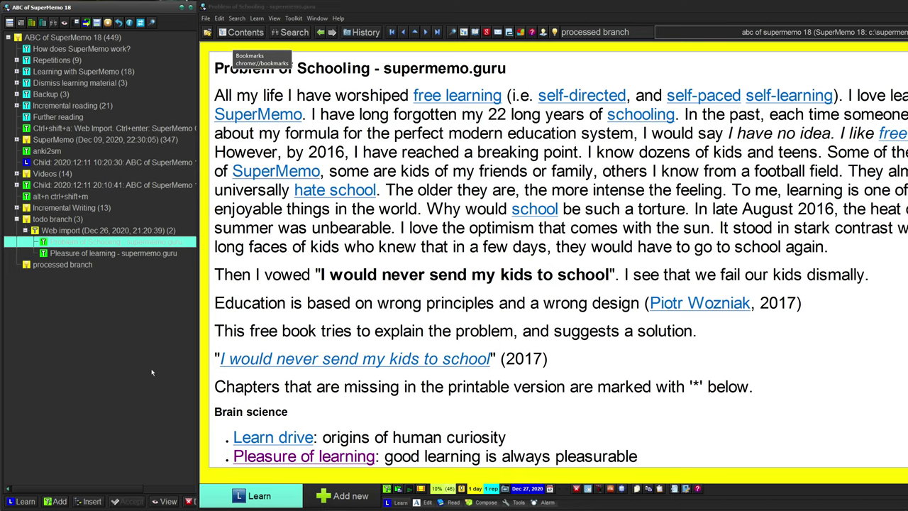
Create a new concept named "schooling" in the contents tree just before the processed branch
right_click(64, 261)
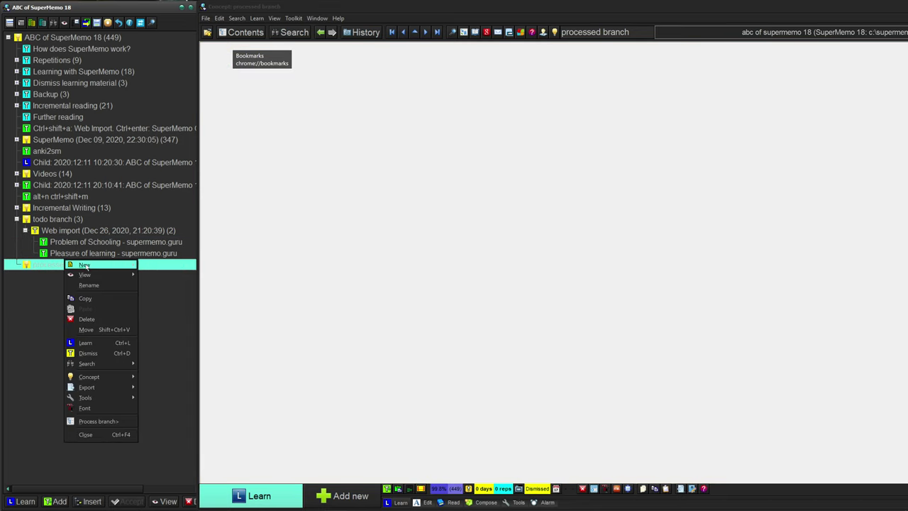
mouse_move(85, 265)
click(156, 320)
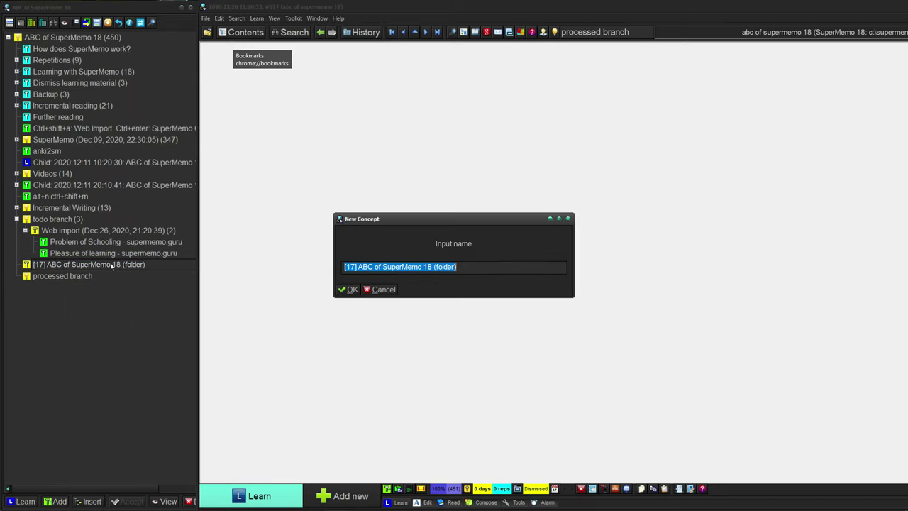
text(schooling)
key(Return)
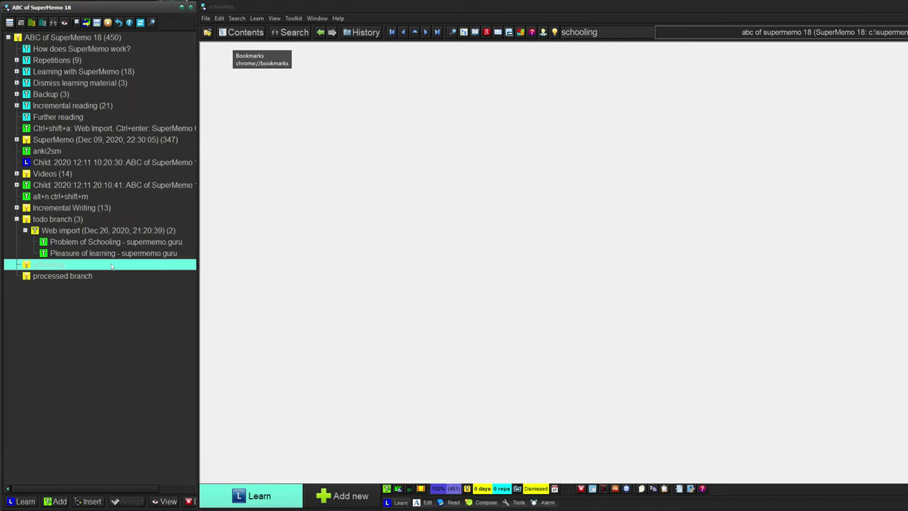
Move the schooling concept into the processed branch and expand the todo and processed branches
drag(111, 265, 28, 276)
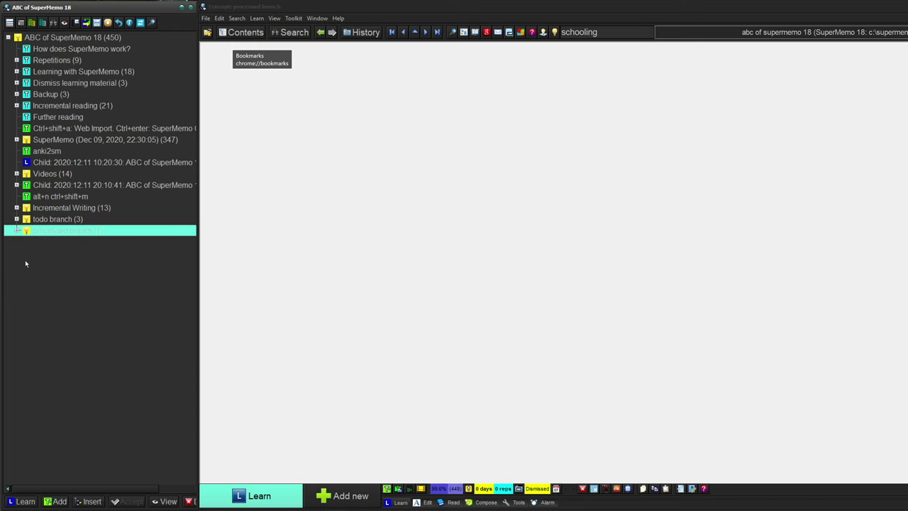
click(17, 230)
click(17, 241)
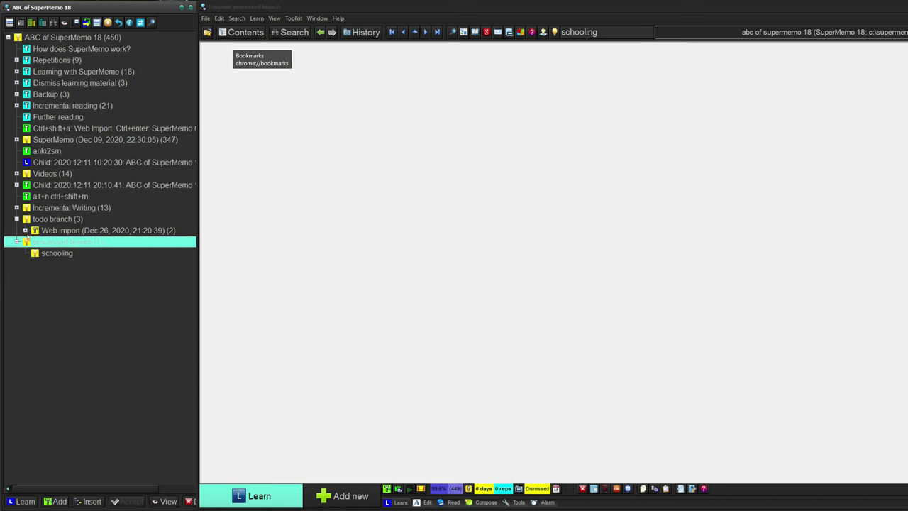
Expand the web import folder, open the Problem of Schooling article and fit the element window to the screen width
double_click(34, 227)
click(48, 241)
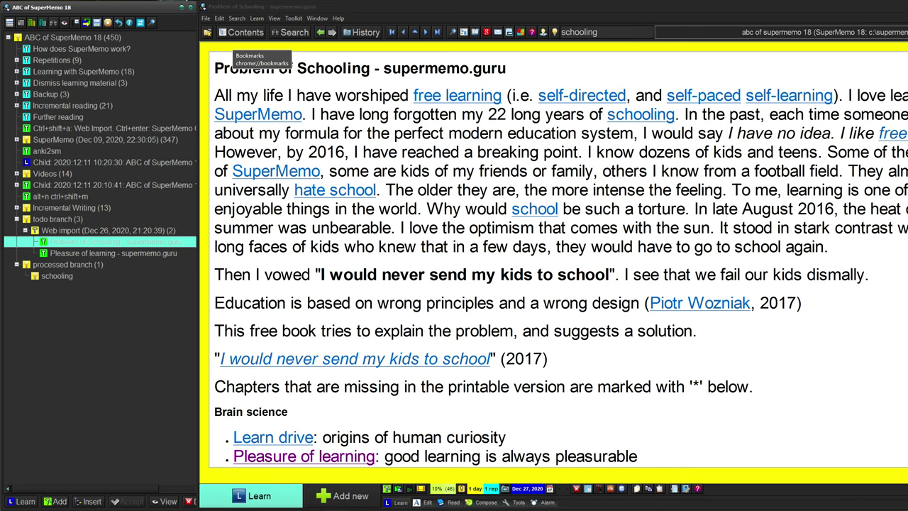
drag(907, 292, 906, 292)
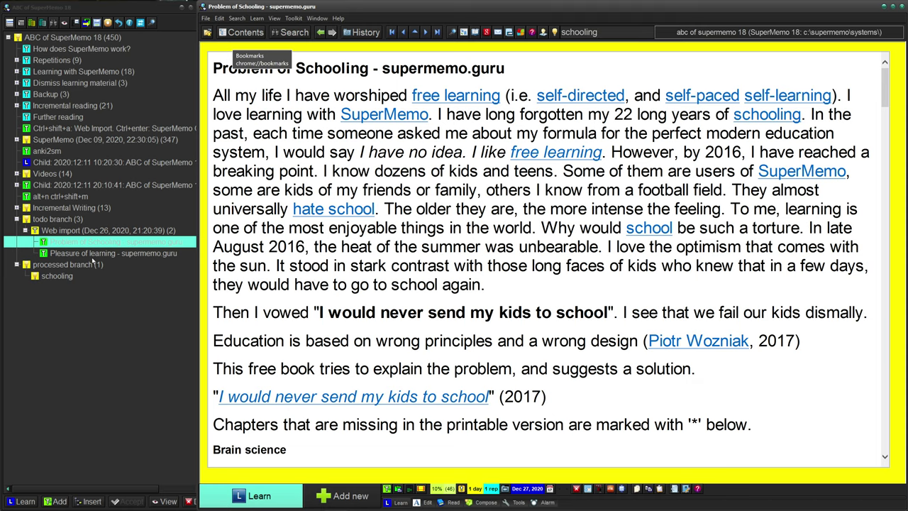
click(329, 228)
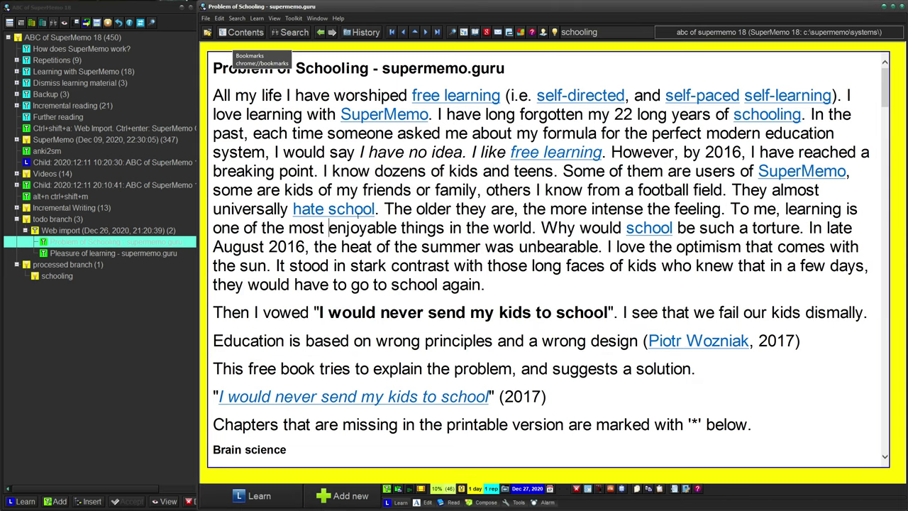
click(340, 171)
Expand the Learning with SuperMemo branch, go through a series of learning repetitions, and select the schooling concept
click(17, 71)
double_click(31, 83)
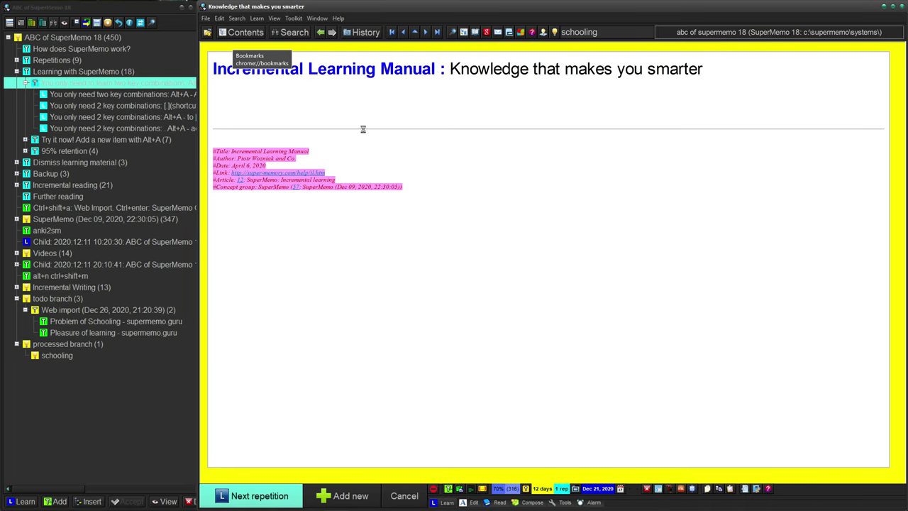
key(Return)
key(Return)
key(Return)
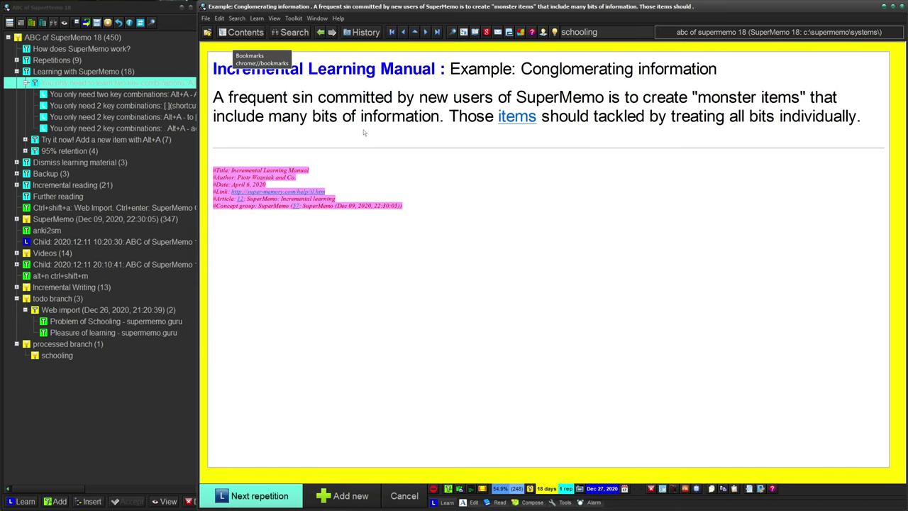
key(Return)
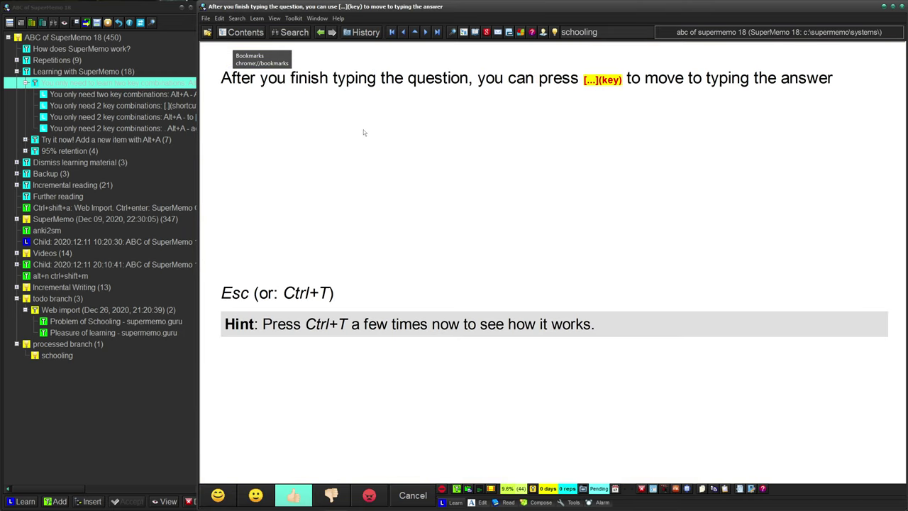
key(Return)
key(Return)
key(Return)
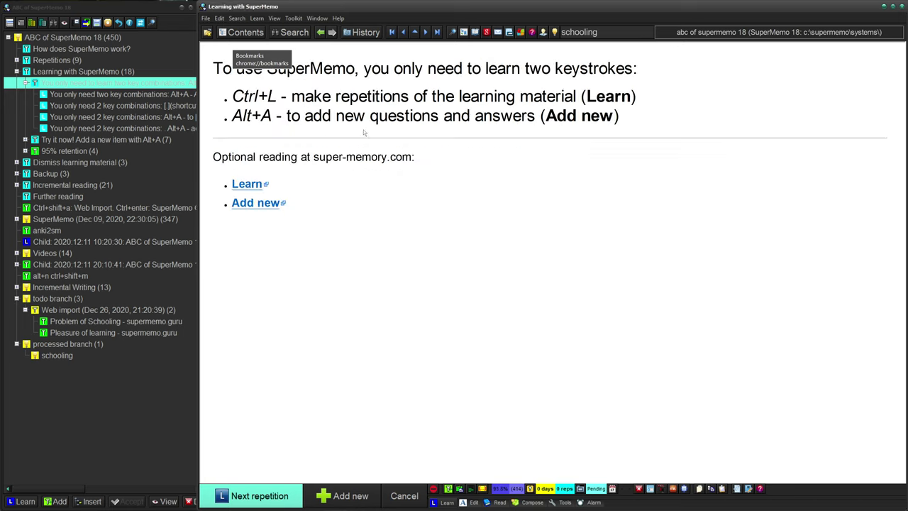
key(Return)
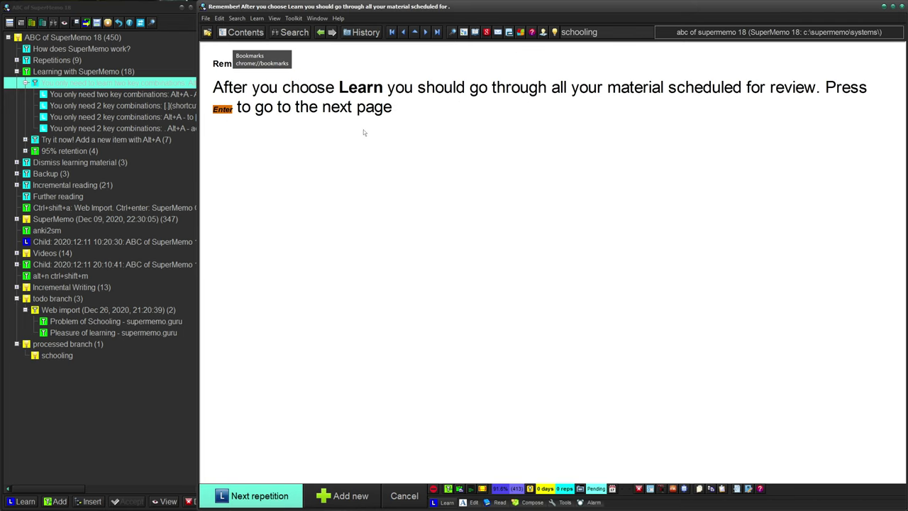
key(Return)
key(Return)
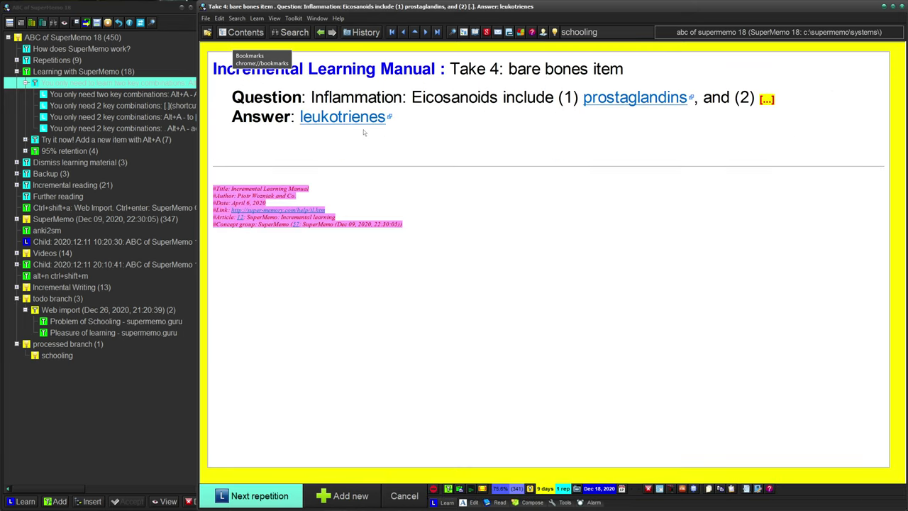
key(Return)
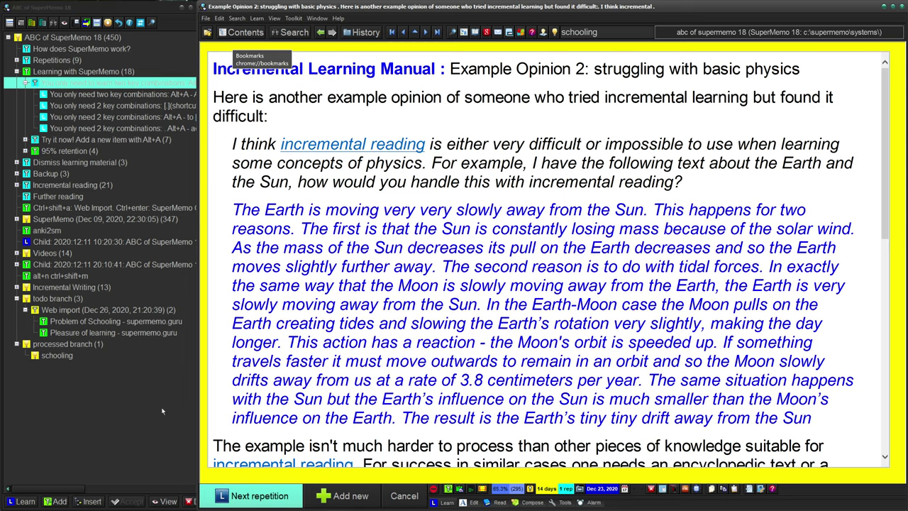
click(67, 357)
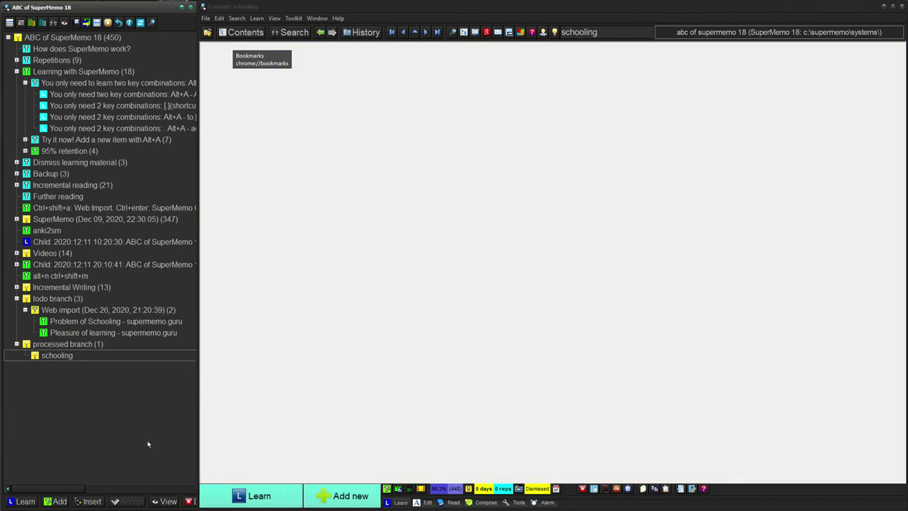